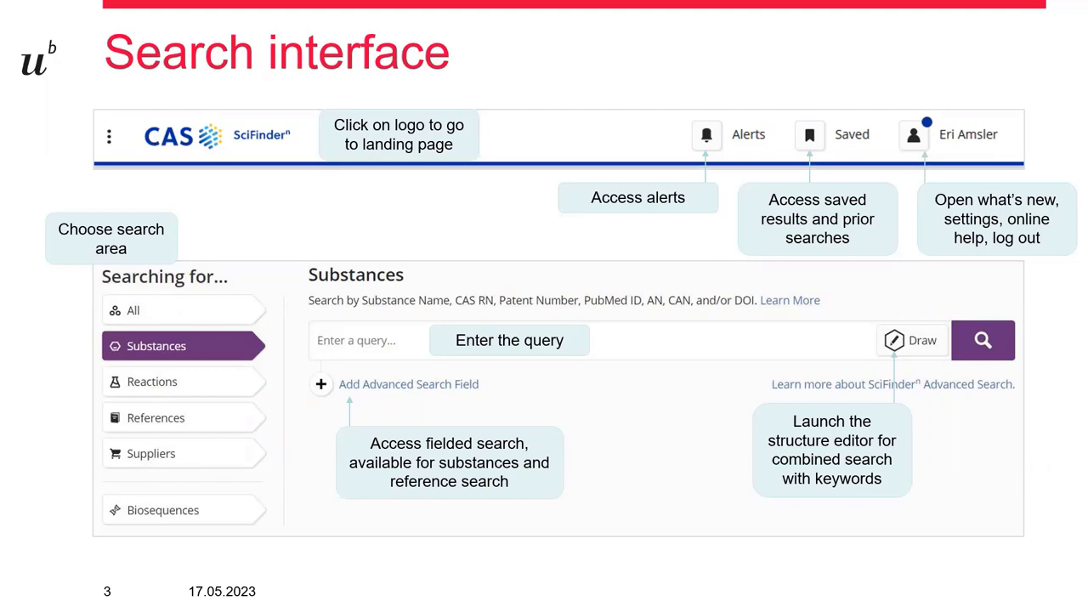
# Switch from the presentation slides to the CAS SciFinder references search page in the browser.
pyautogui.press('Right')
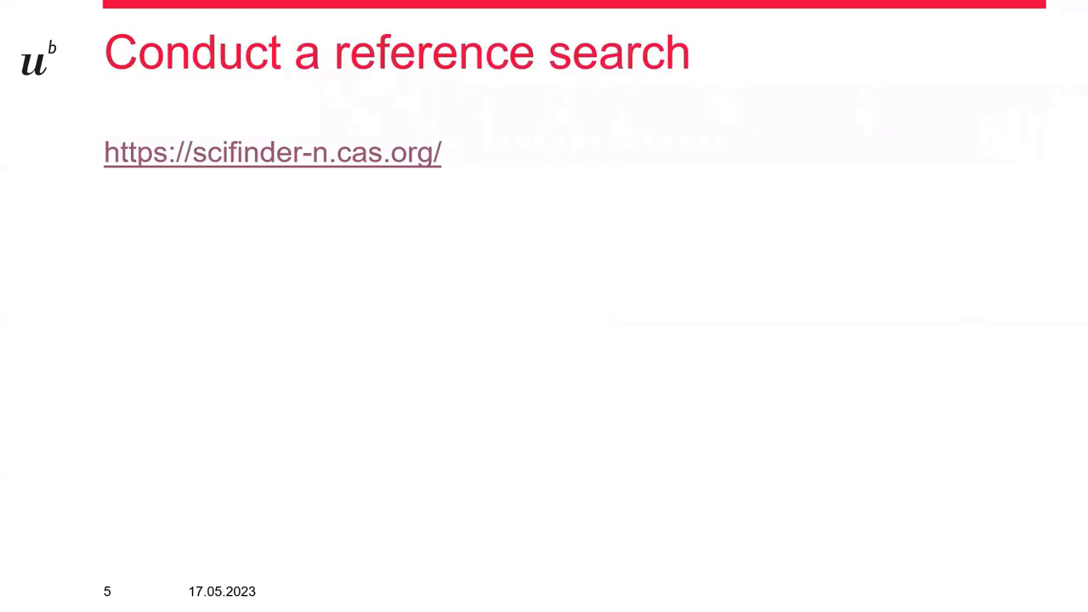
pyautogui.hotkey('alt', 'Tab')
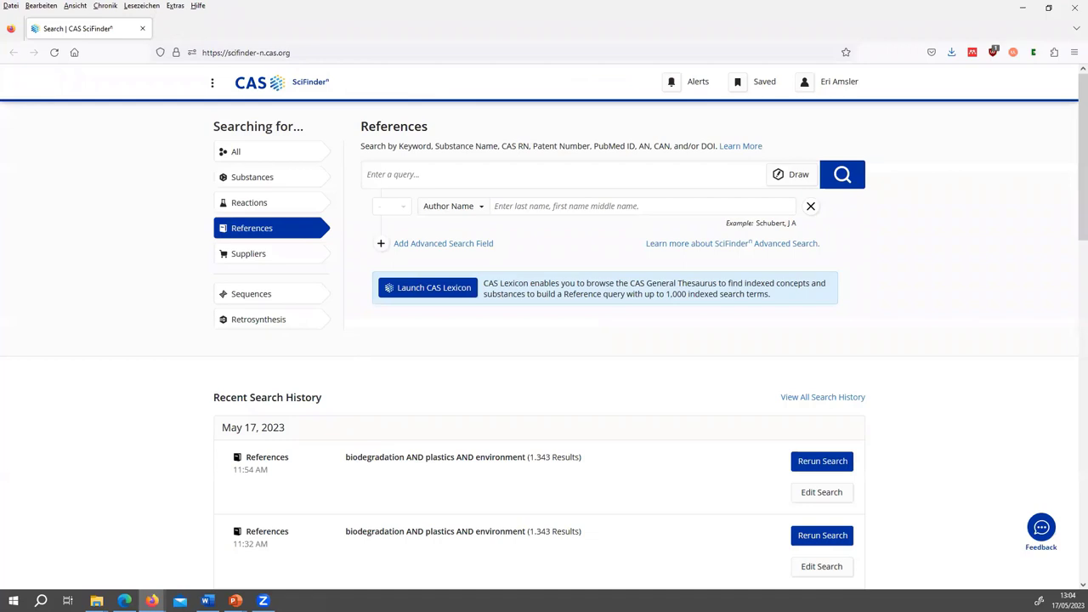
pyautogui.hotkey('alt', 'Tab')
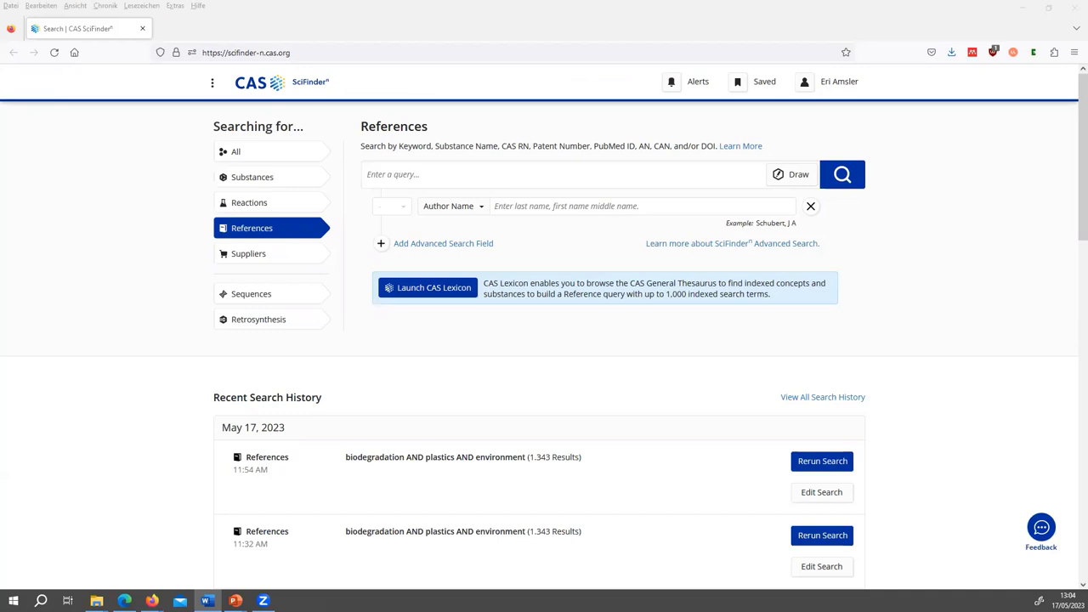
# Run a references search for "biodegradation AND plastics AND environment".
pyautogui.click(383, 174)
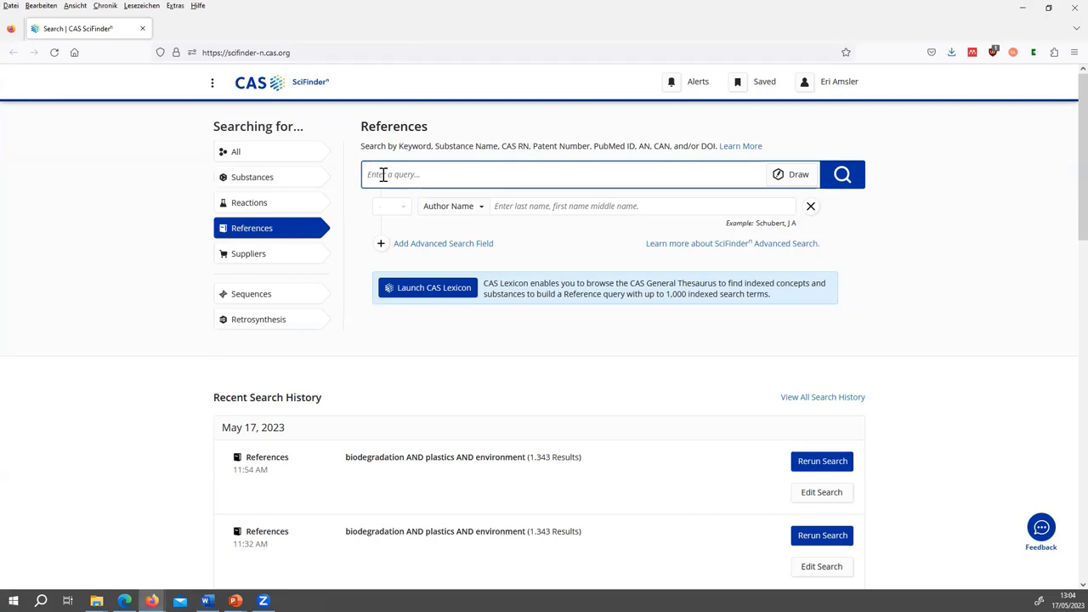
pyautogui.write('biodegradat')
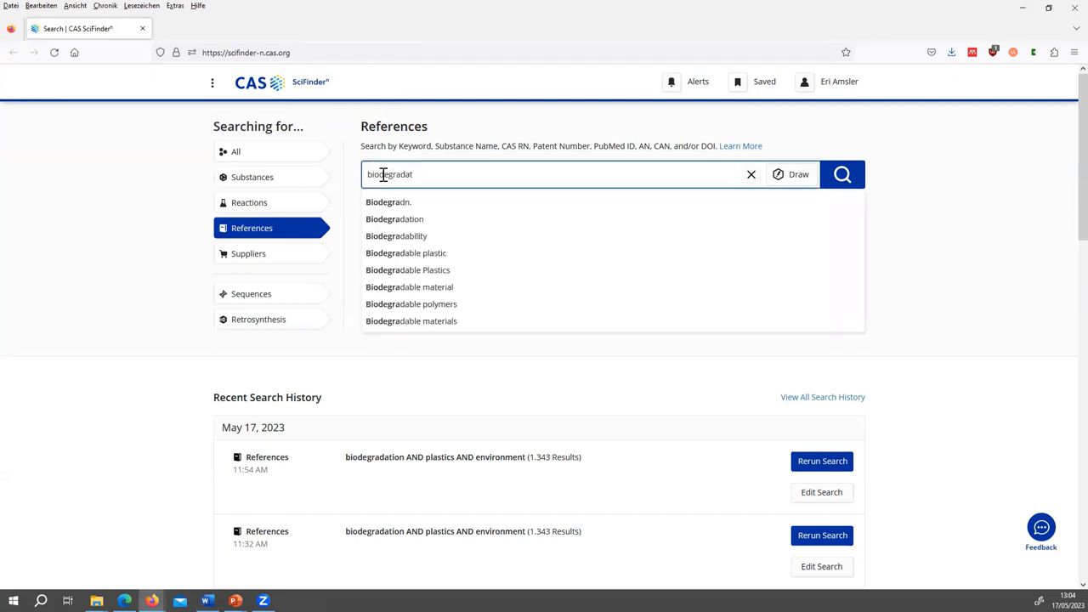
pyautogui.write('ion AND')
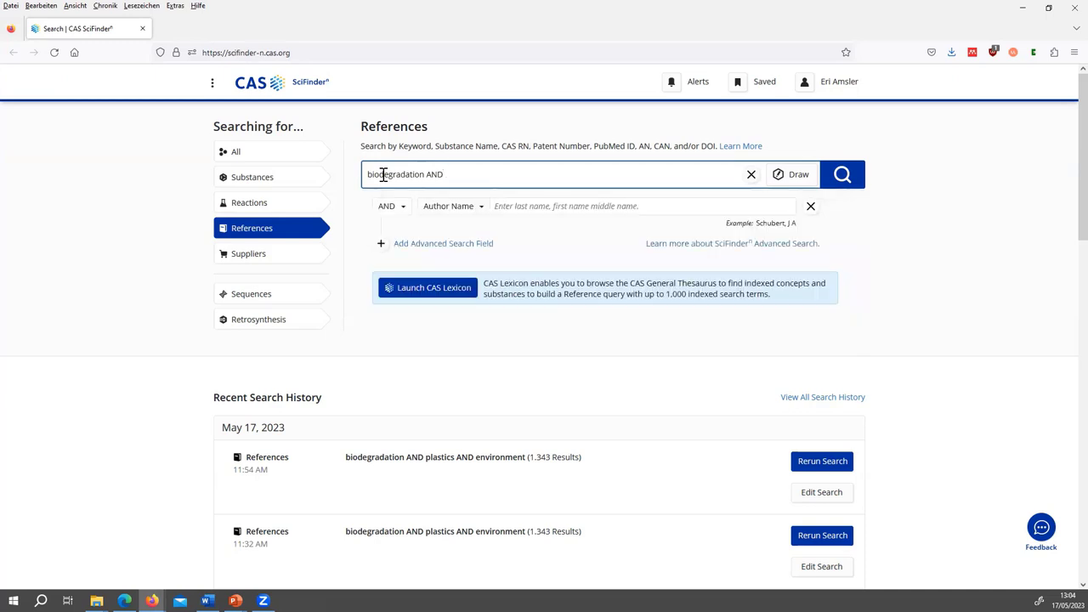
pyautogui.write(' plastics AND environment')
pyautogui.press('Return')
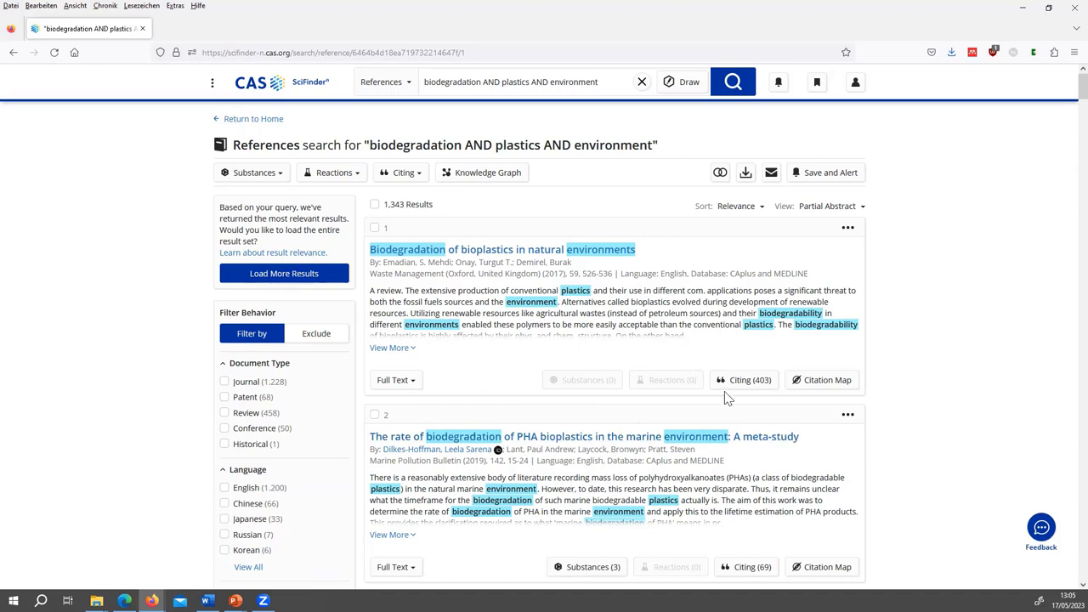
# Check the sort options, and switch the results view to No Abstract and back to Partial Abstract.
pyautogui.click(761, 209)
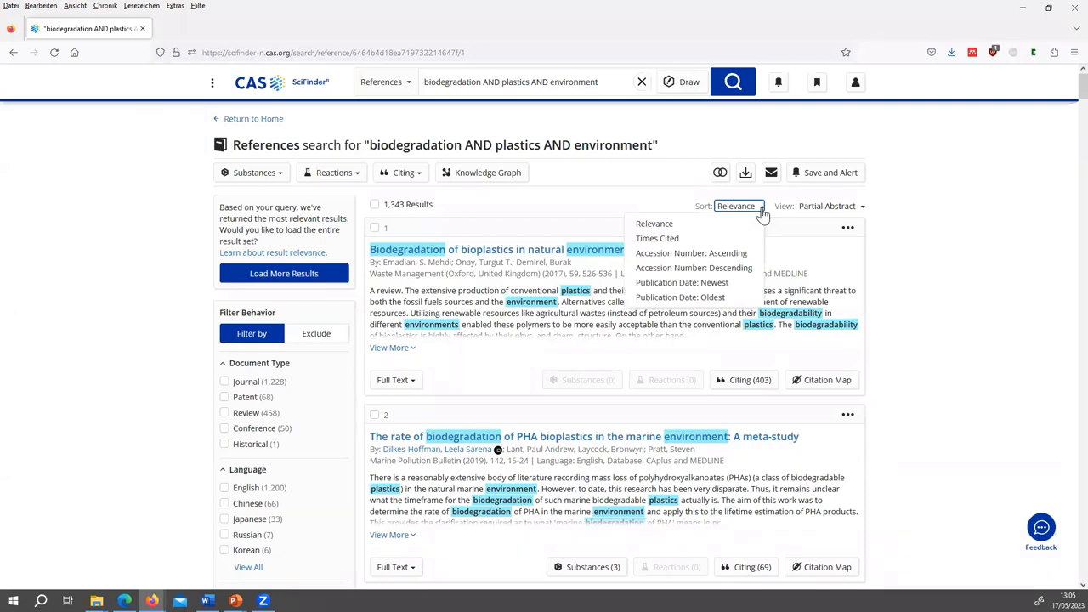
pyautogui.click(863, 213)
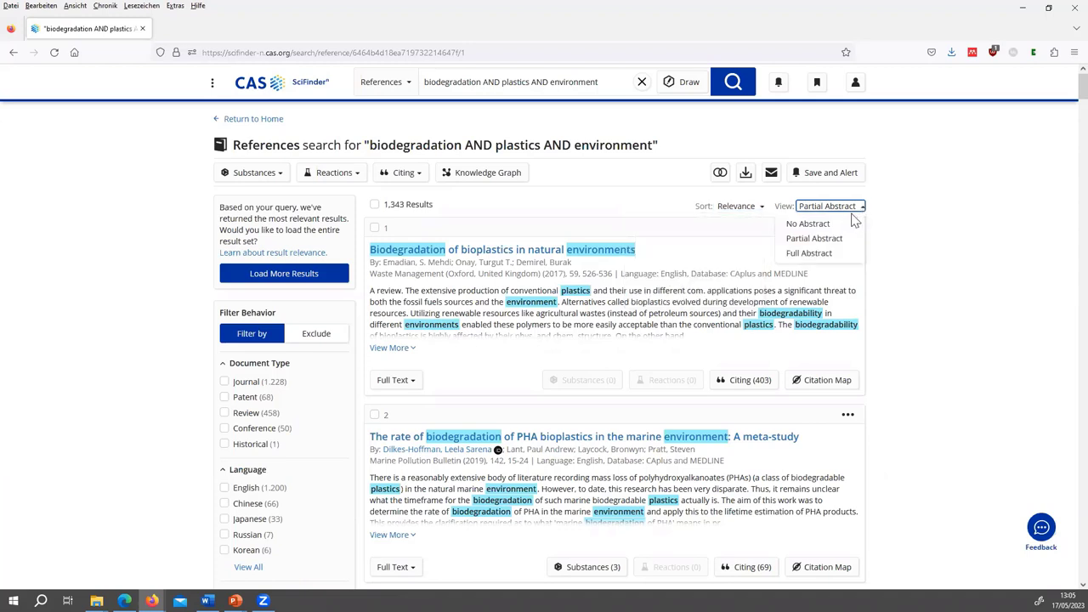
pyautogui.click(807, 224)
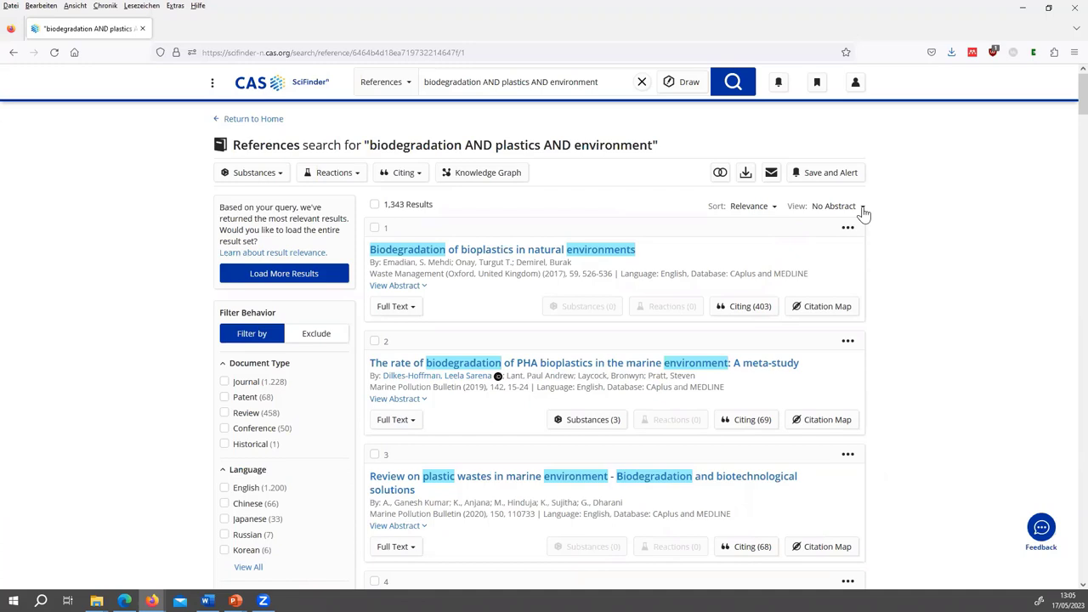
pyautogui.click(863, 212)
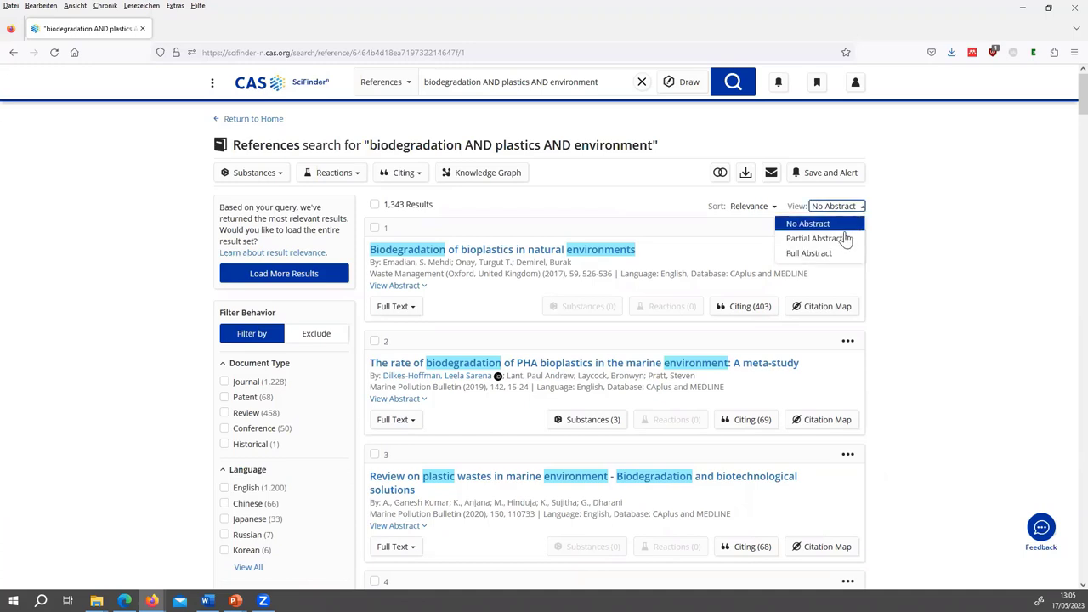
pyautogui.click(816, 239)
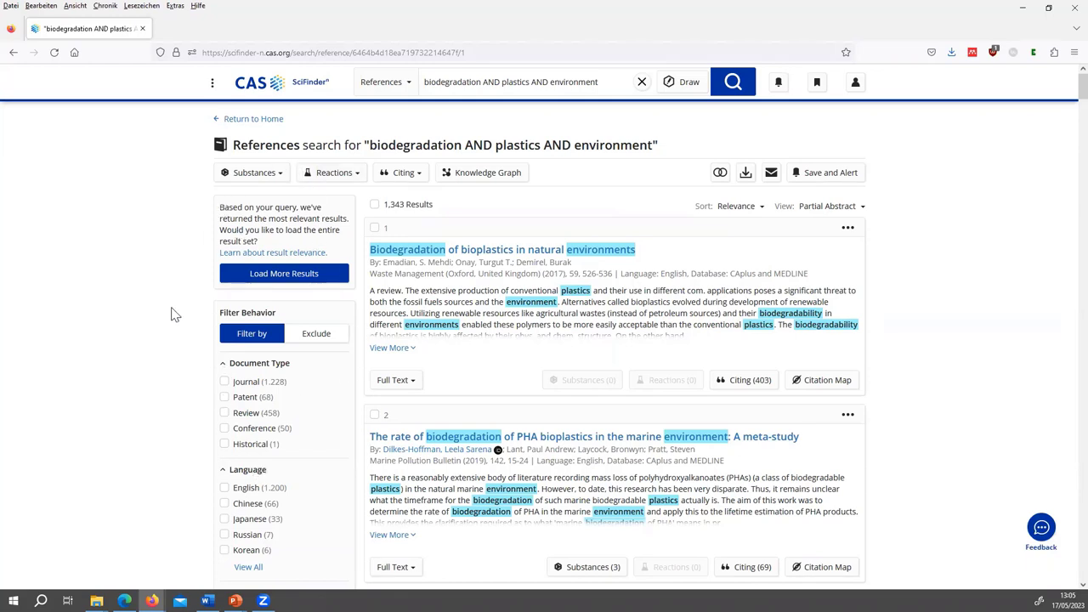
# Open the complete list of the Concept filter and browse its concepts ranked by top count.
pyautogui.scroll(-1, 170, 356)
pyautogui.scroll(-2, 170, 355)
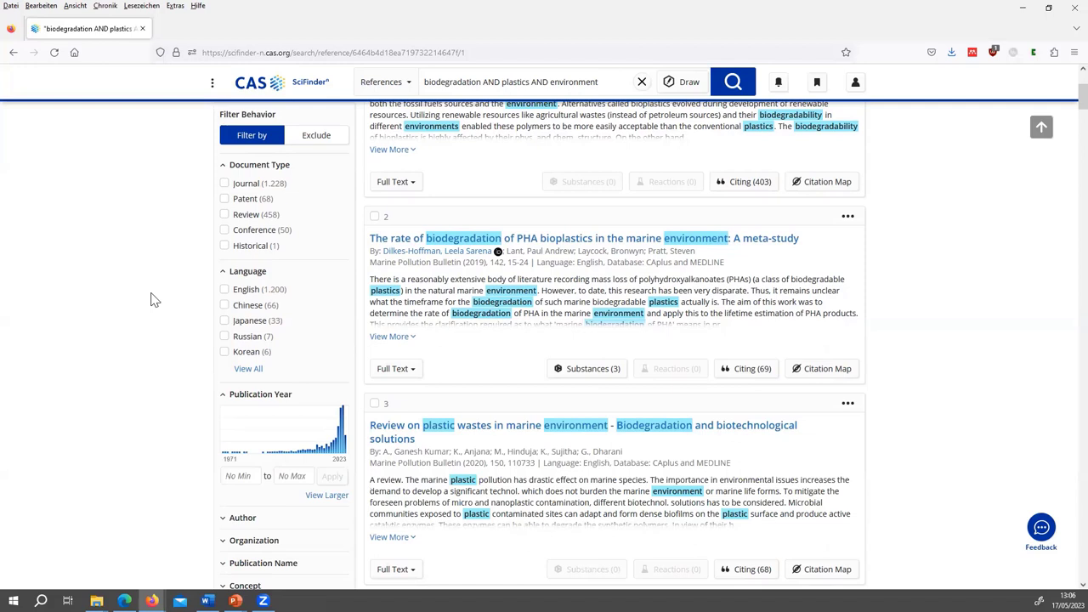
pyautogui.scroll(-1, 154, 299)
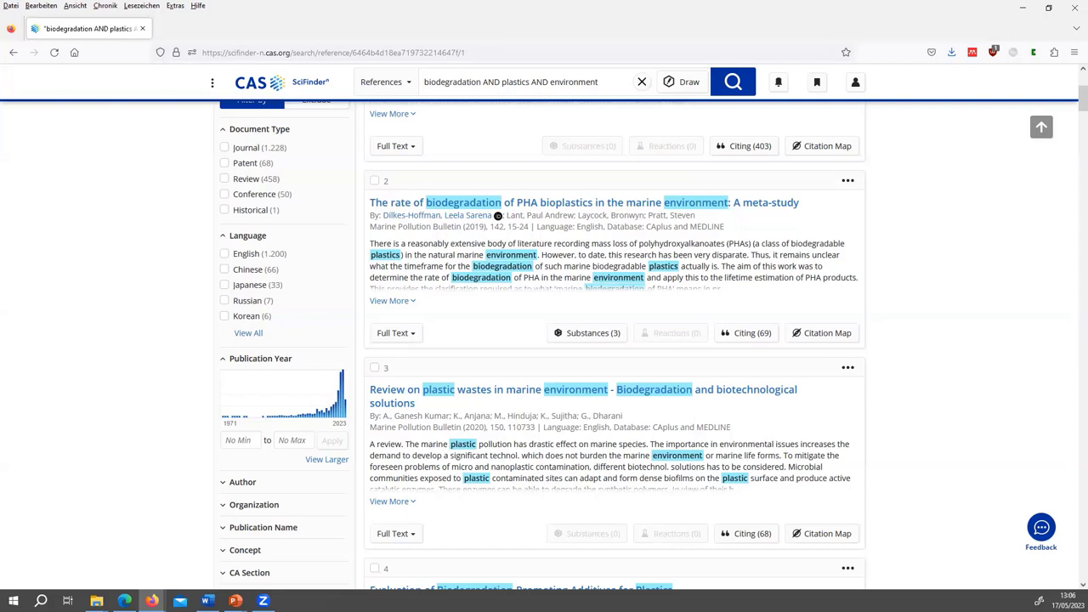
pyautogui.scroll(-2, 175, 563)
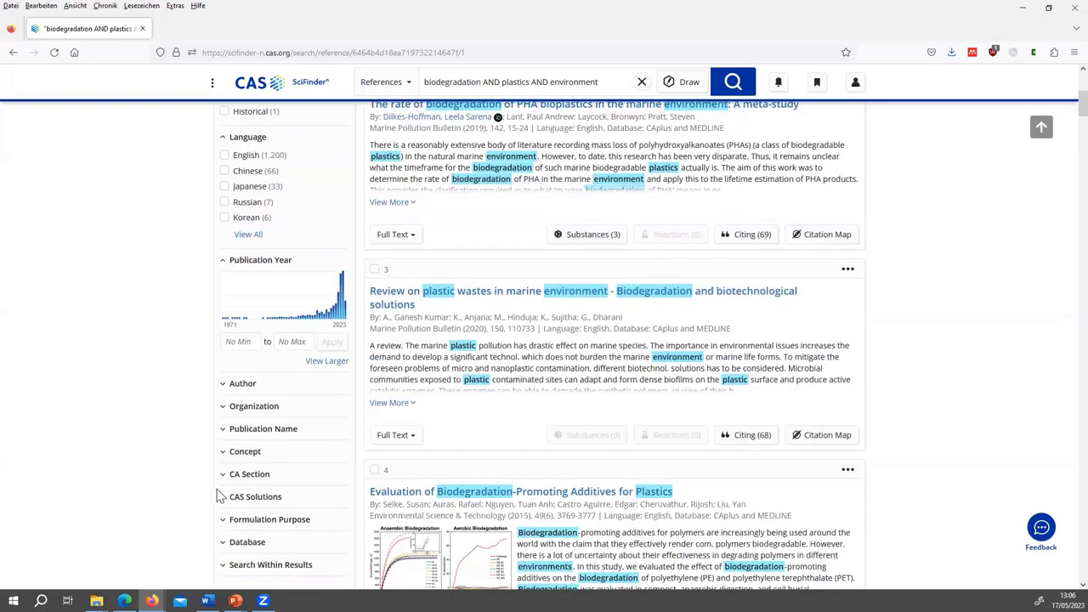
pyautogui.click(242, 454)
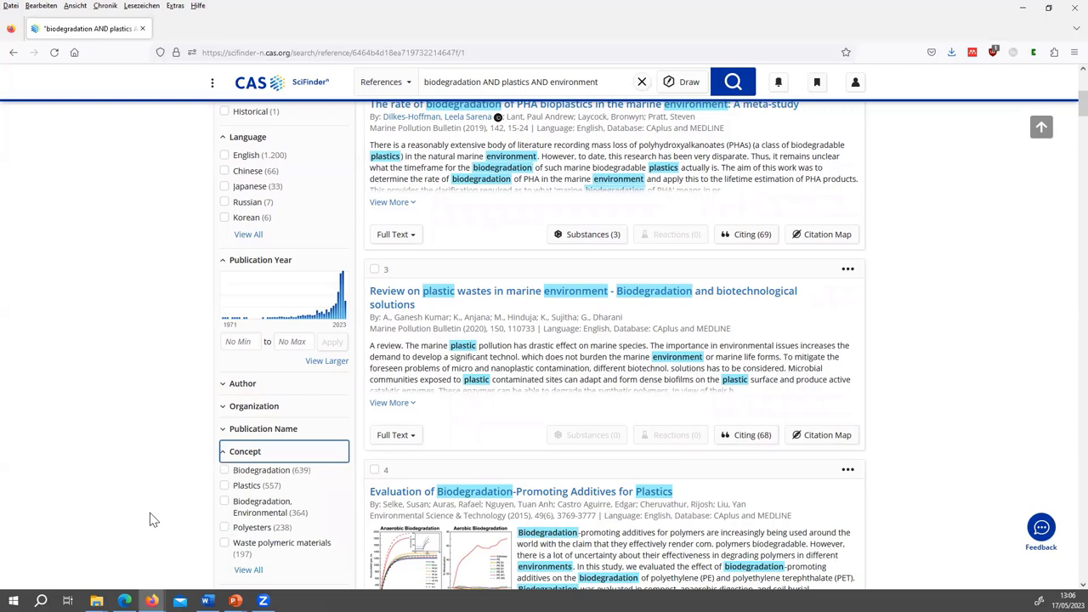
pyautogui.scroll(-1, 160, 517)
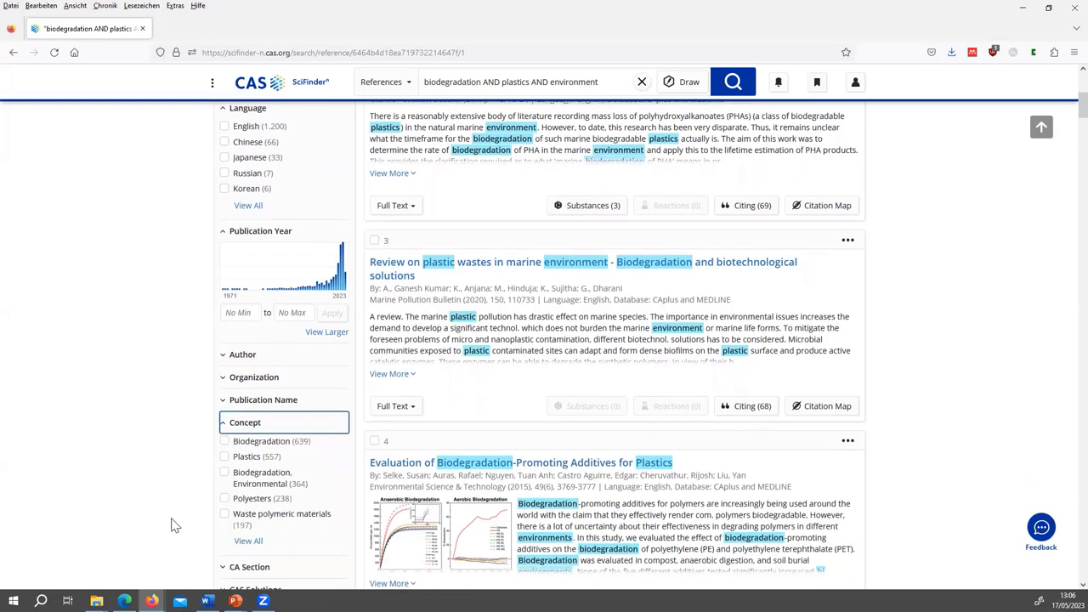
pyautogui.click(249, 541)
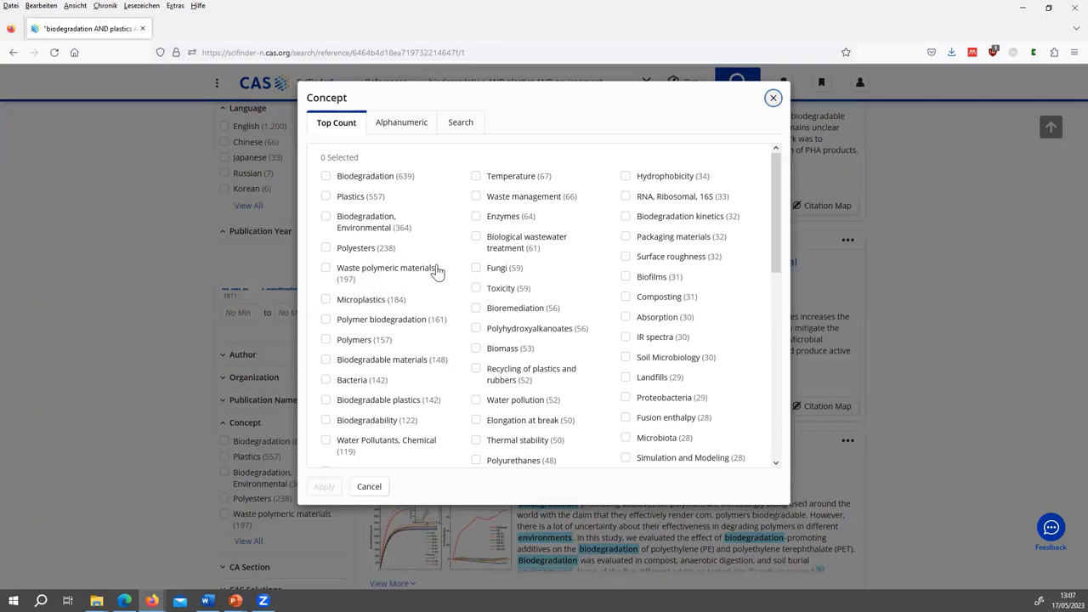
pyautogui.scroll(-2, 408, 308)
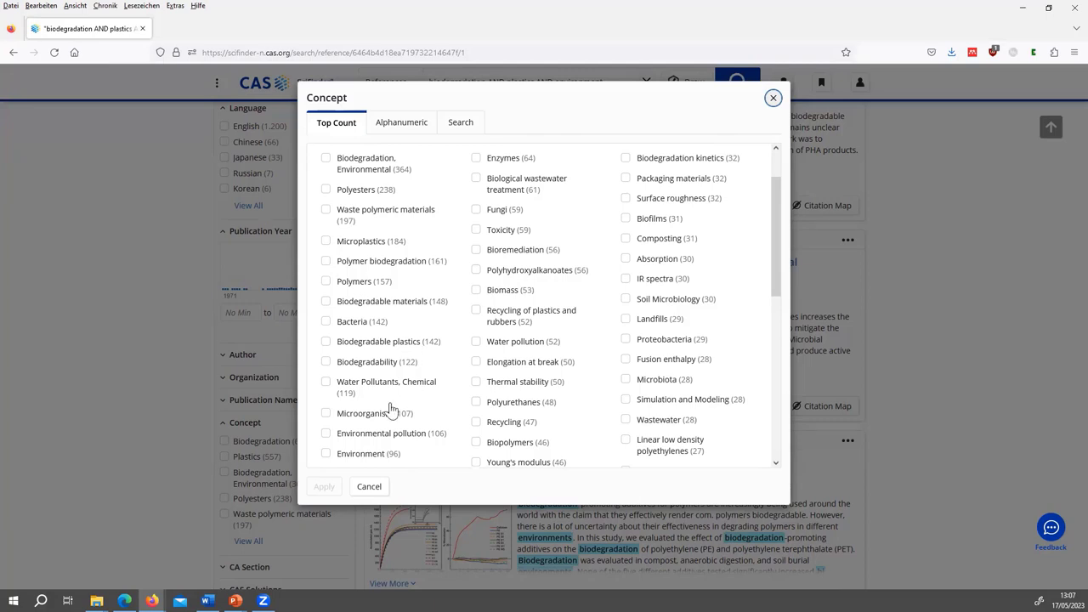
pyautogui.scroll(-1, 441, 376)
pyautogui.scroll(-1, 441, 376)
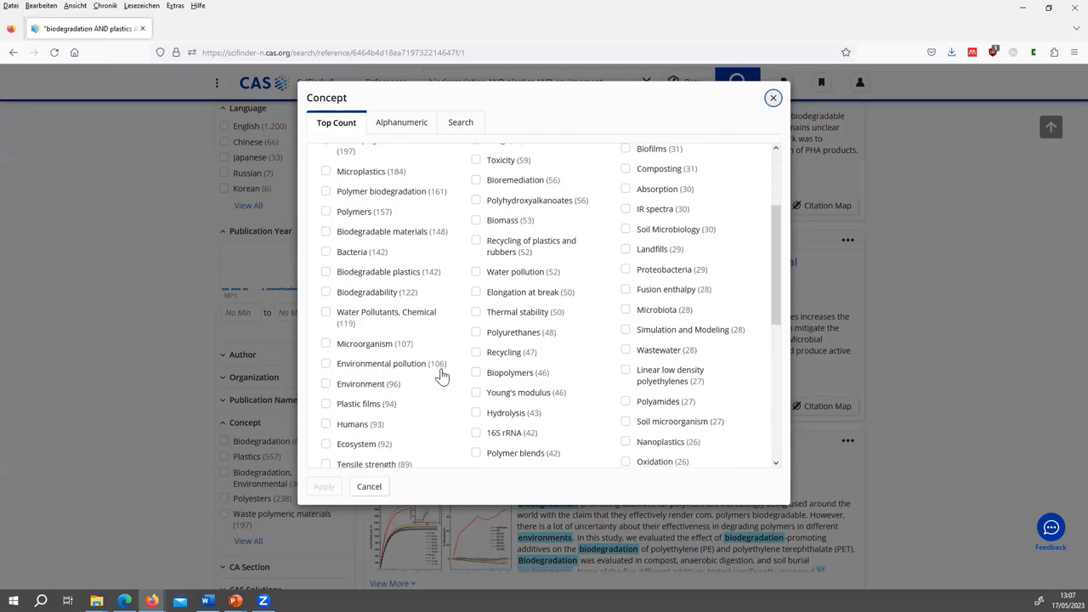
pyautogui.scroll(2, 440, 376)
pyautogui.scroll(2, 441, 376)
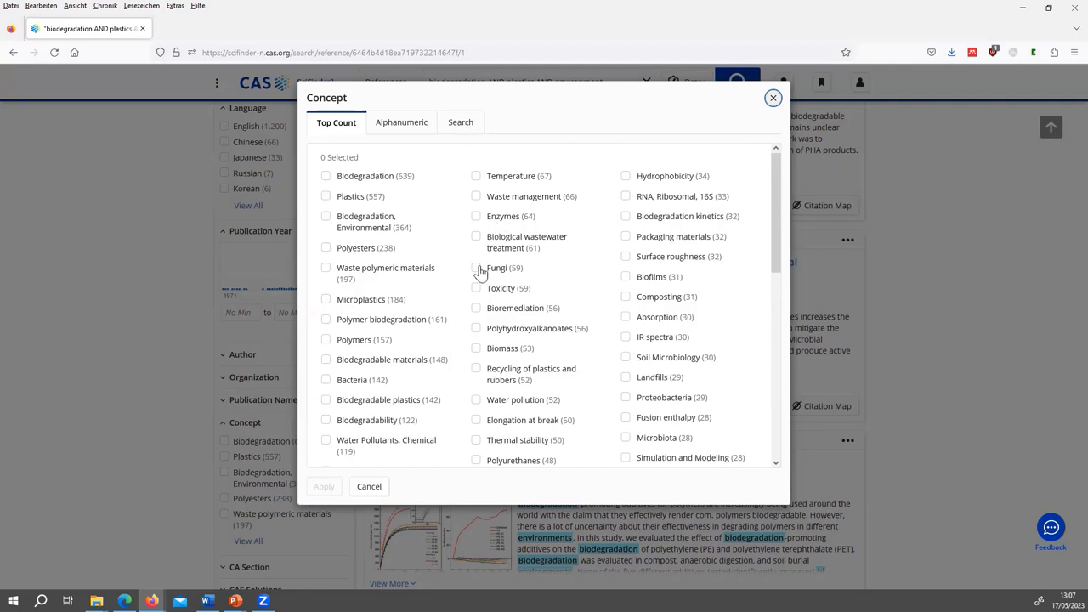
# Search the concept names for "toxic*" and select all matching concepts.
pyautogui.click(460, 124)
pyautogui.click(394, 167)
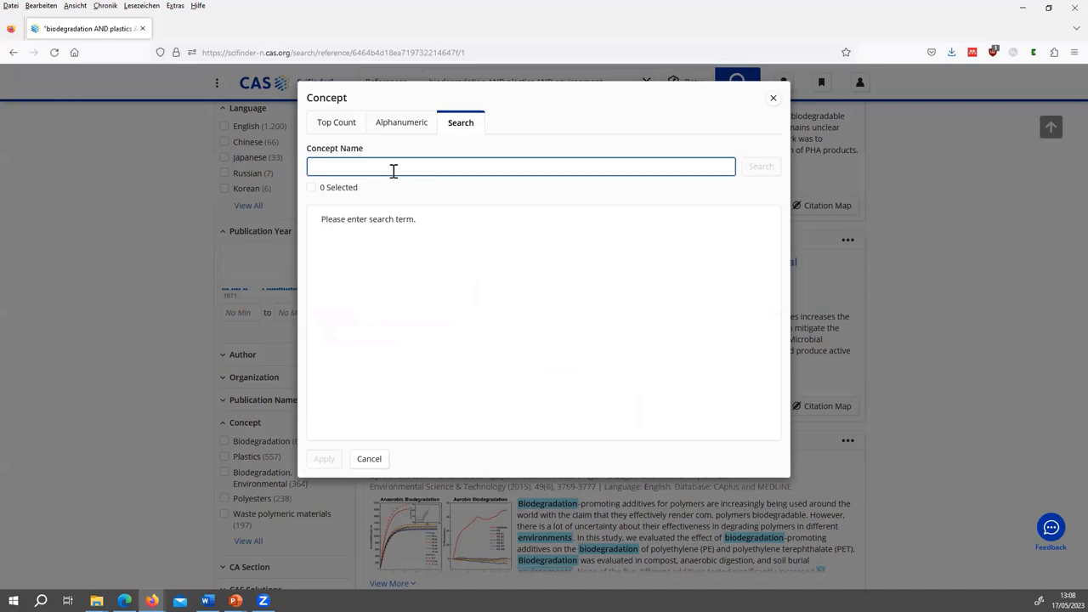
pyautogui.write('teoxic')
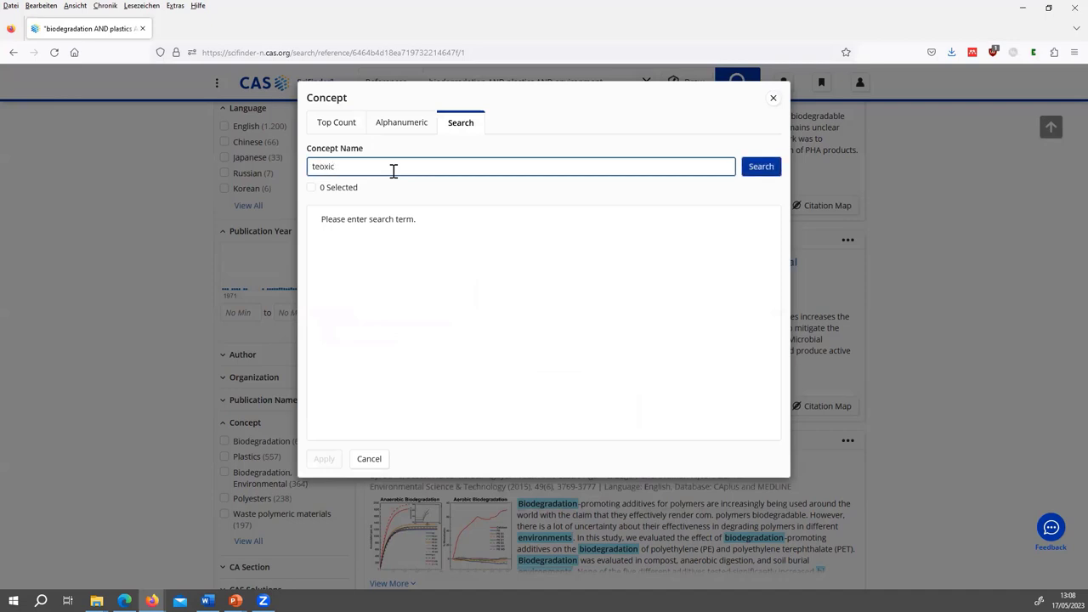
pyautogui.press('BackSpace')
pyautogui.press('BackSpace')
pyautogui.press('BackSpace')
pyautogui.press('BackSpace')
pyautogui.press('BackSpace')
pyautogui.write('oxic')
pyautogui.write('*')
pyautogui.click(759, 169)
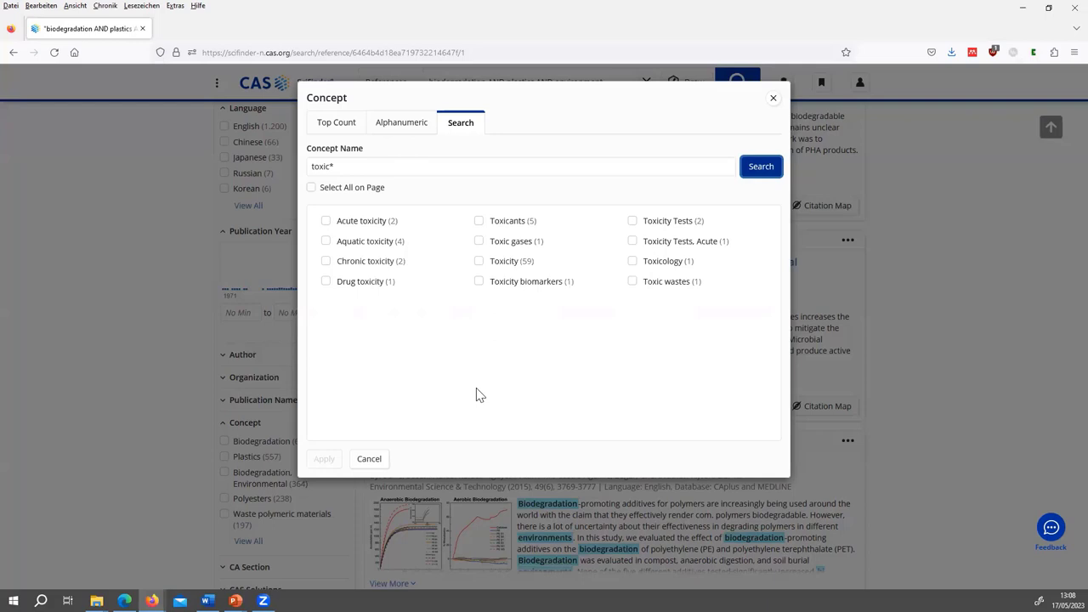
pyautogui.click(312, 190)
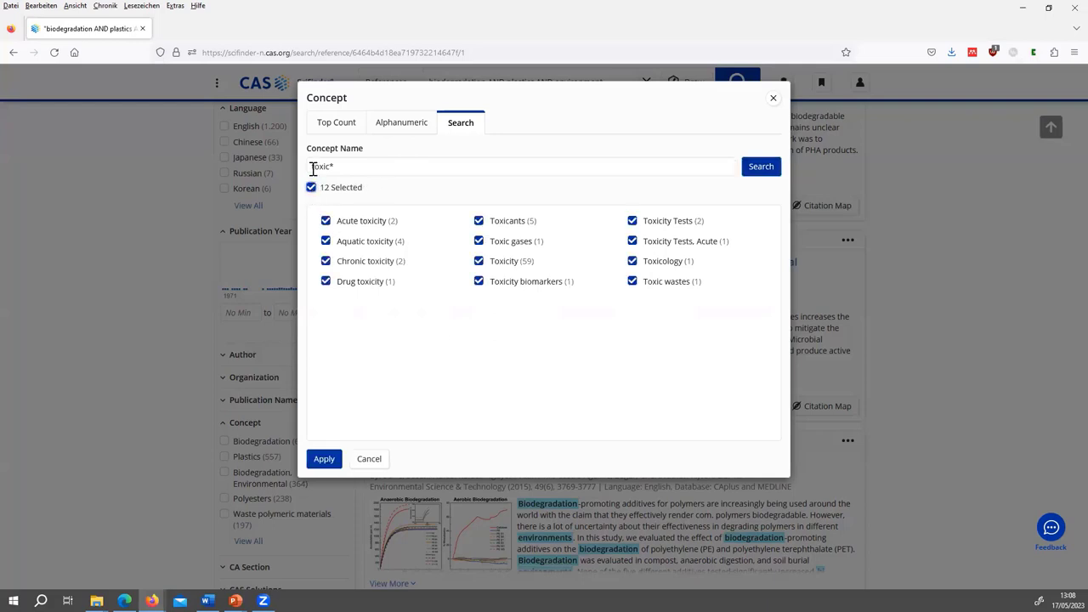
# Search the concept names for "ecotoxic*" and add all matching concepts to the selection.
pyautogui.click(313, 165)
pyautogui.write('eco')
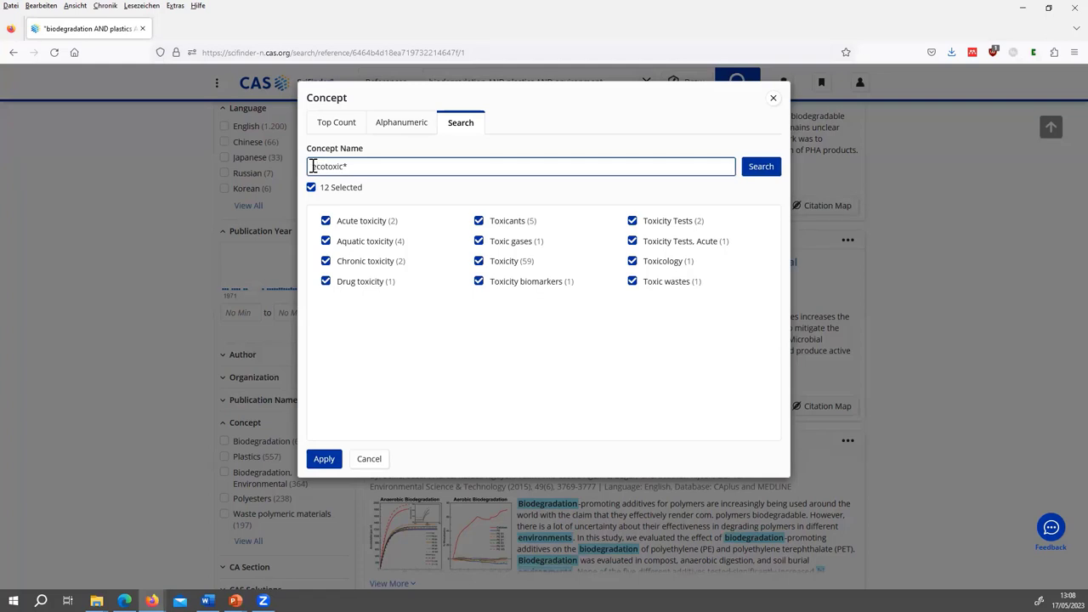
pyautogui.click(770, 170)
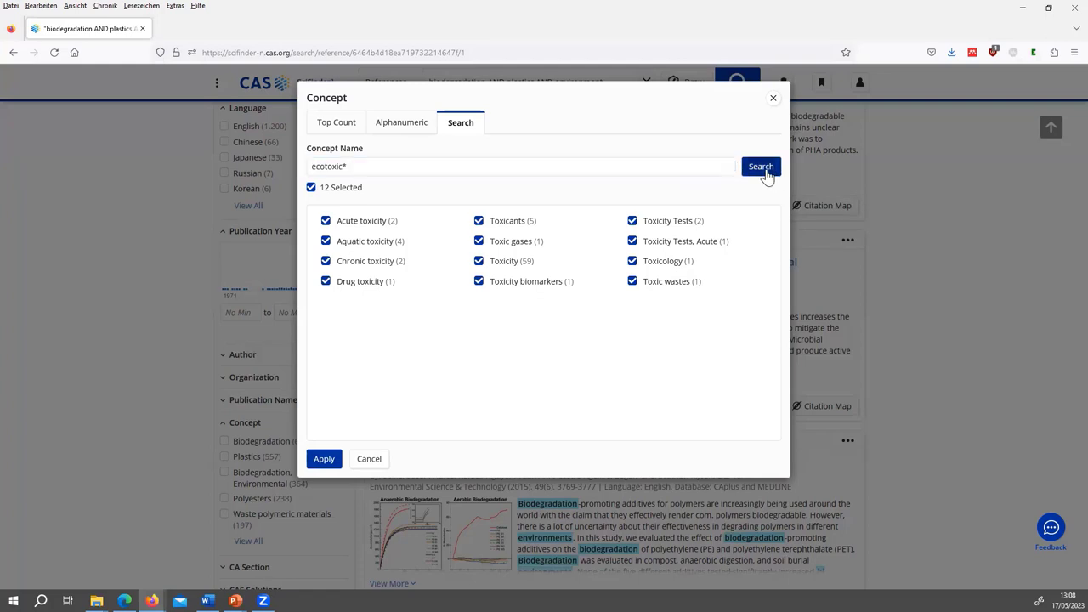
pyautogui.click(311, 189)
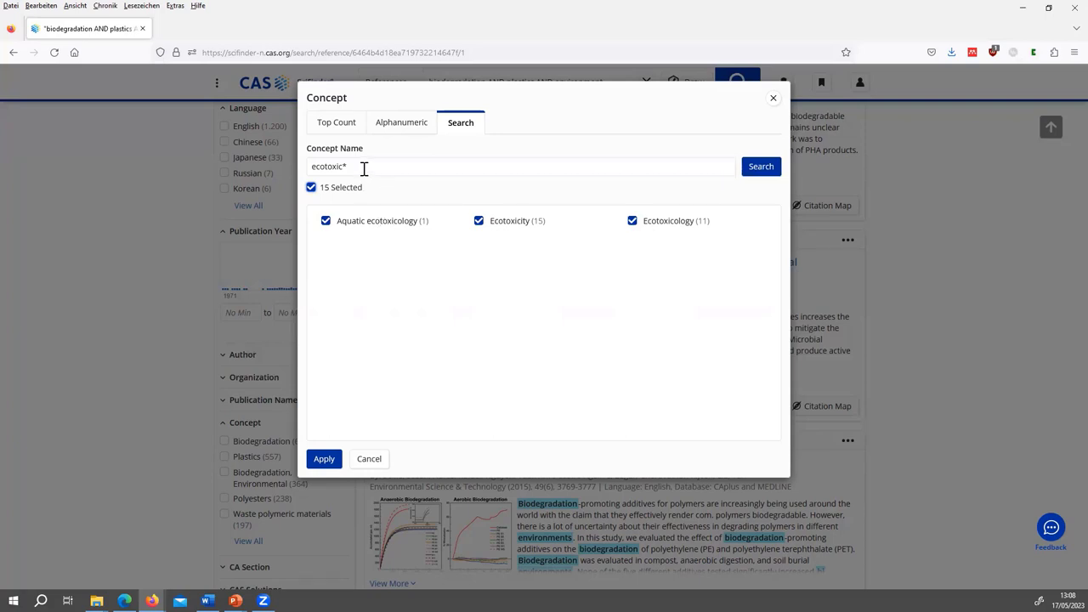
# Look up "bacteria" among the concept names and apply the selected toxicity and ecotoxicity concepts as the filter.
pyautogui.moveTo(363, 168); pyautogui.dragTo(291, 172)
pyautogui.write('bacteria')
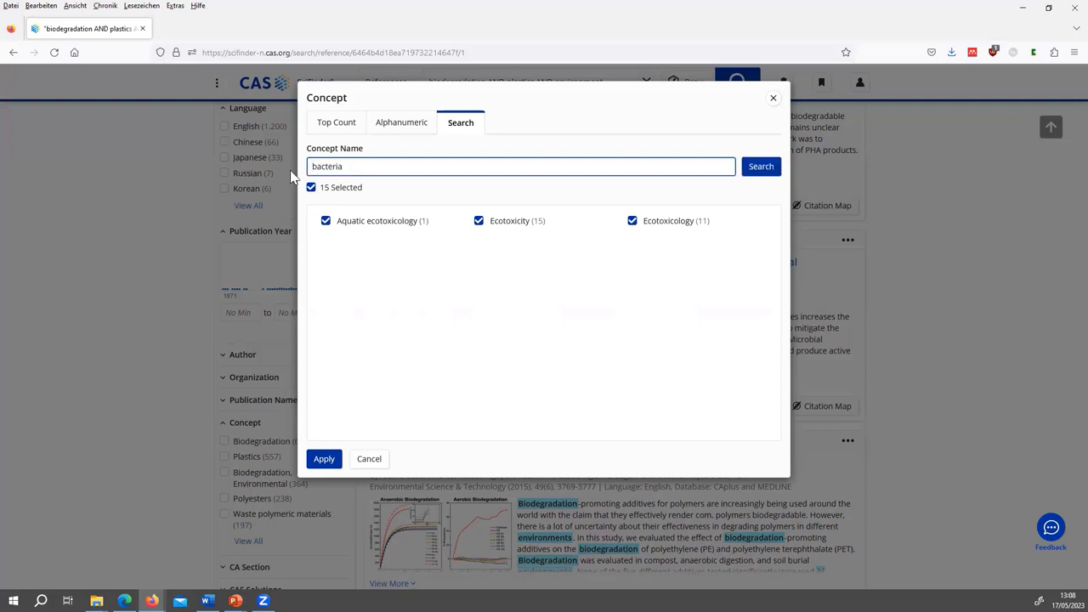
pyautogui.press('Return')
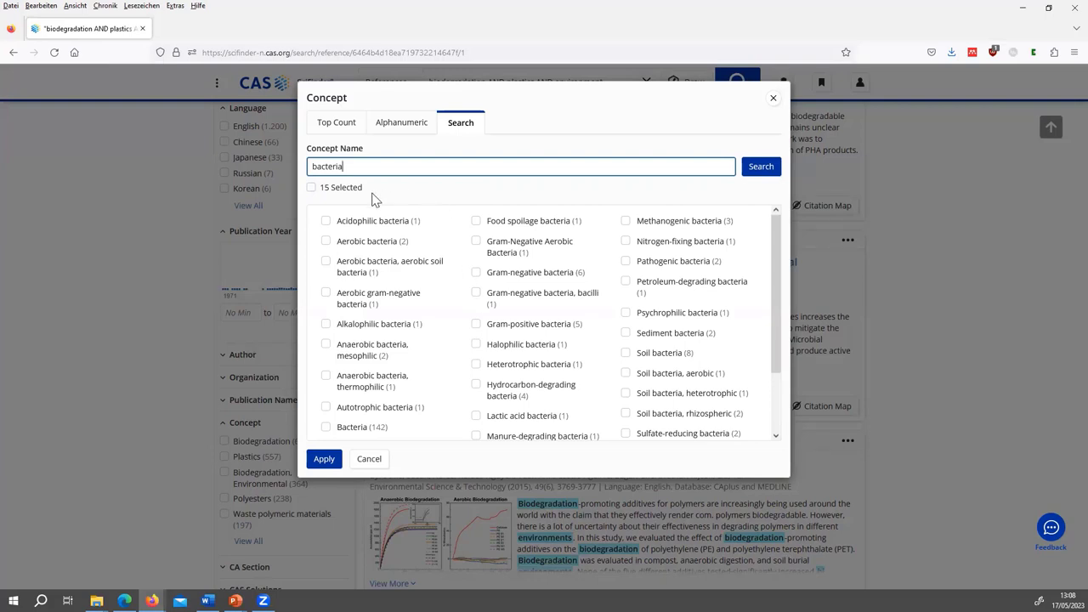
pyautogui.scroll(-2, 426, 333)
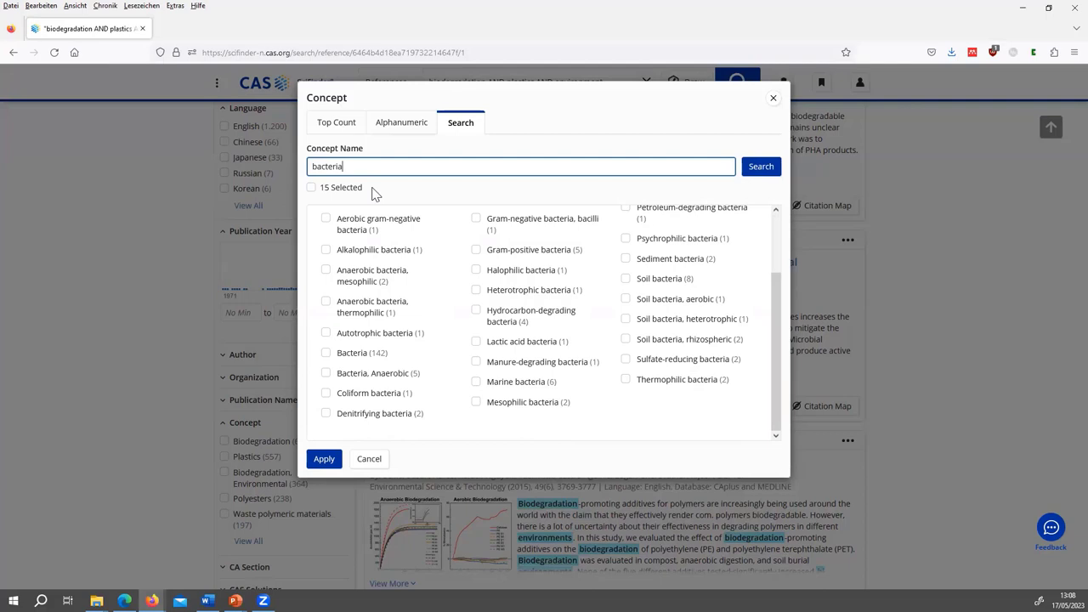
pyautogui.click(324, 460)
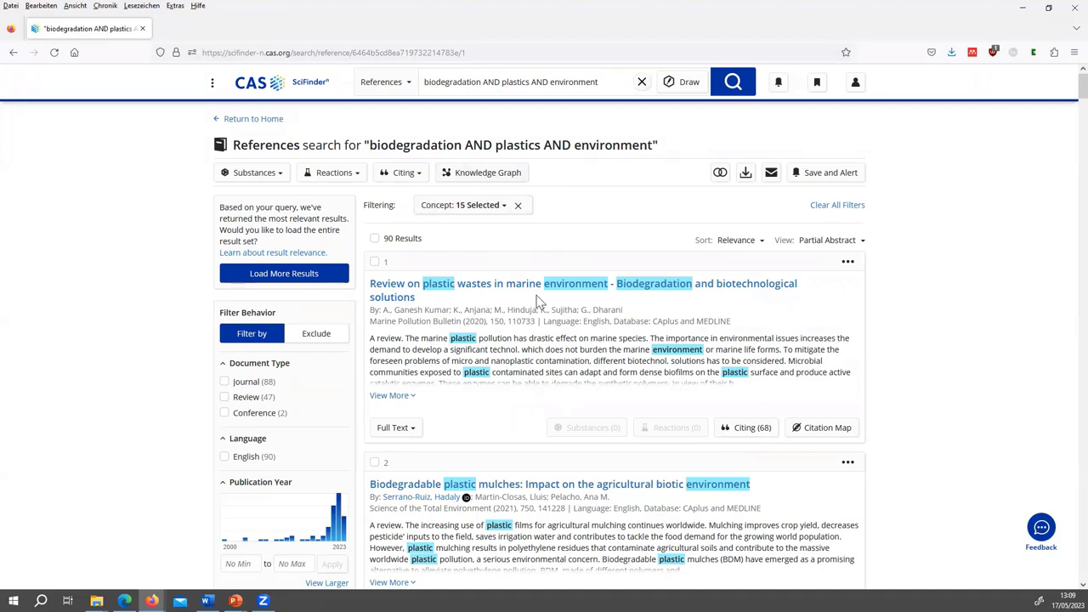
# Review the applied concepts in the Concept filter of the narrowed results.
pyautogui.scroll(-1, 179, 537)
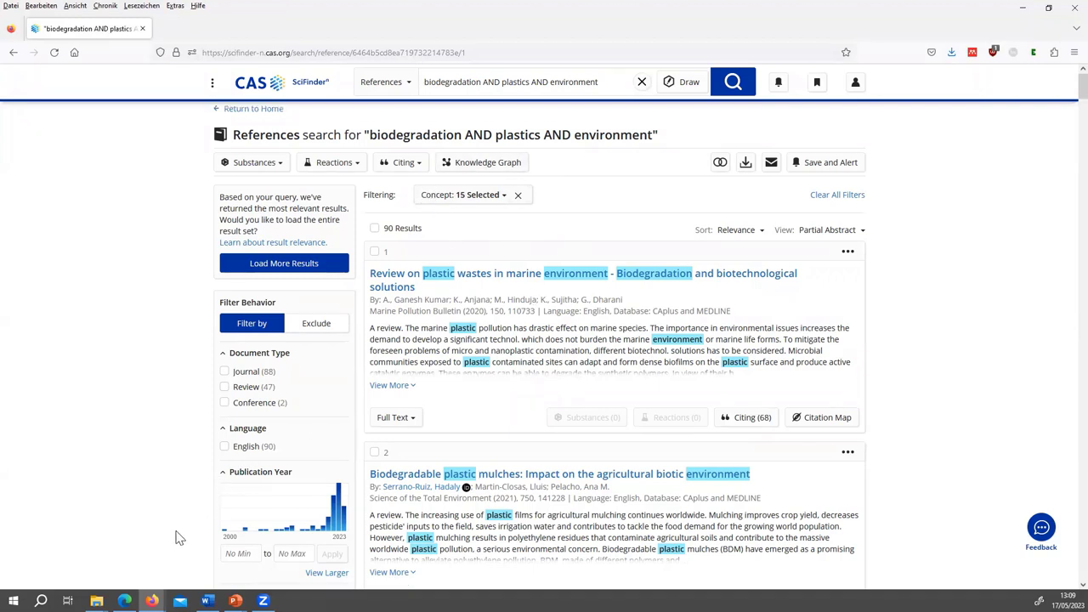
pyautogui.scroll(-1, 178, 537)
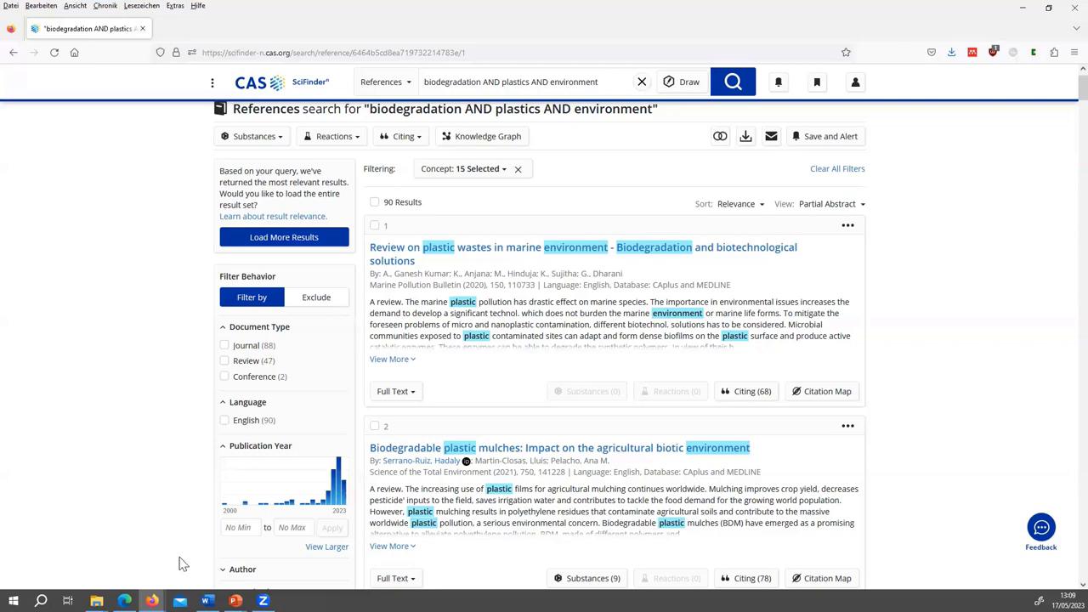
pyautogui.scroll(-5, 181, 564)
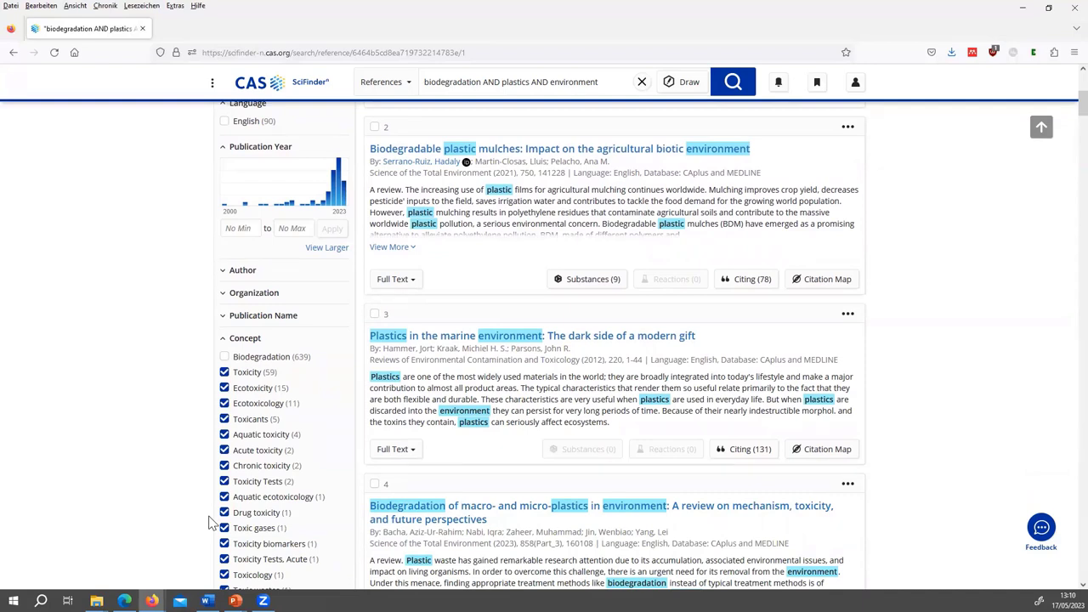
# Search within the filtered results for "marine OR aquatic".
pyautogui.scroll(-1, 213, 523)
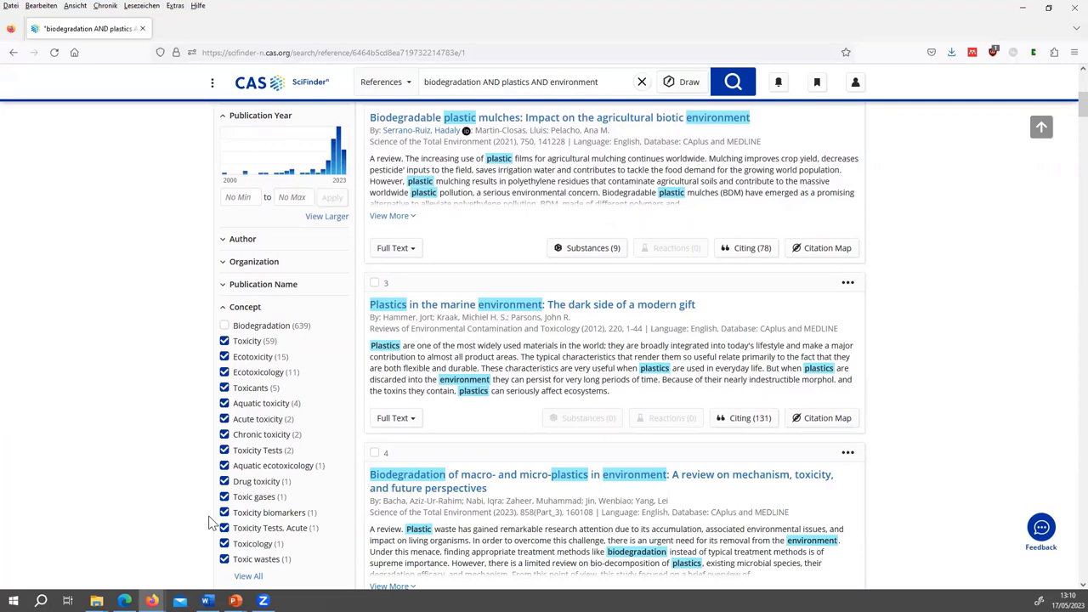
pyautogui.scroll(-1, 211, 522)
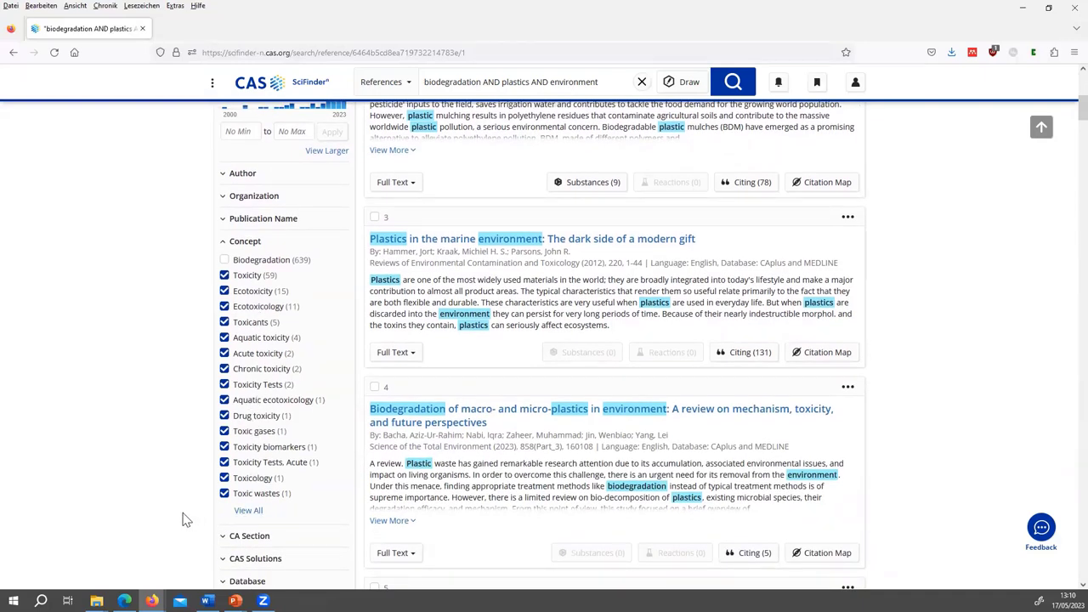
pyautogui.scroll(-2, 187, 519)
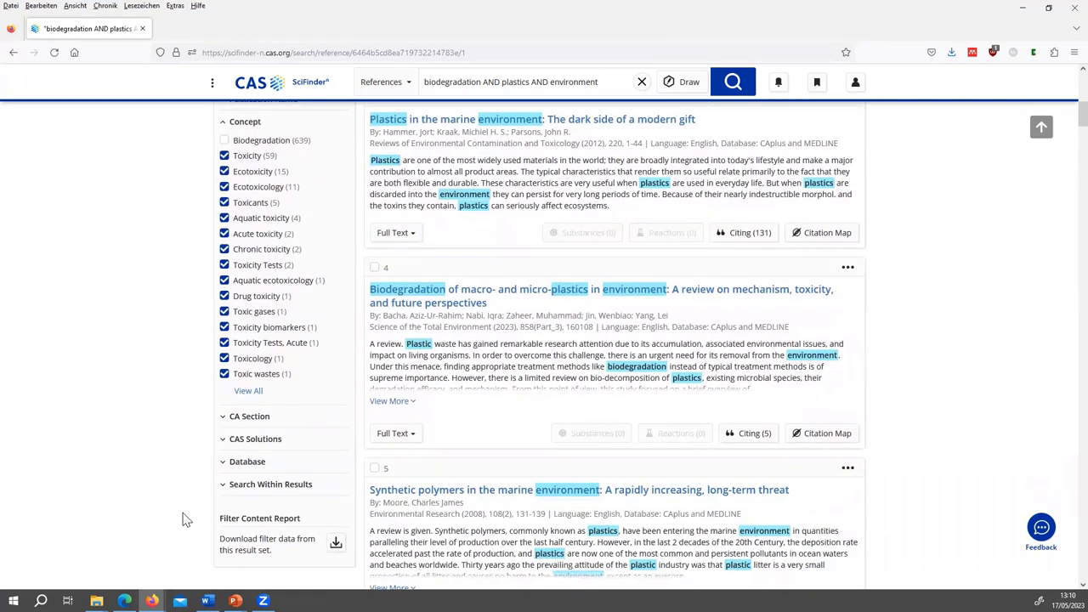
pyautogui.click(260, 489)
pyautogui.click(250, 533)
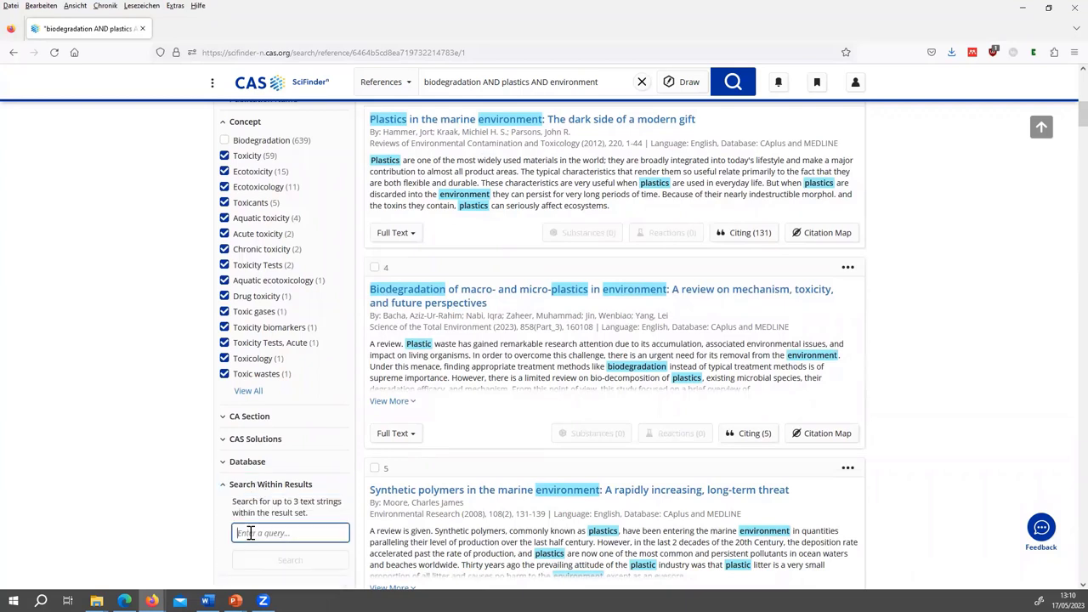
pyautogui.write('marine ')
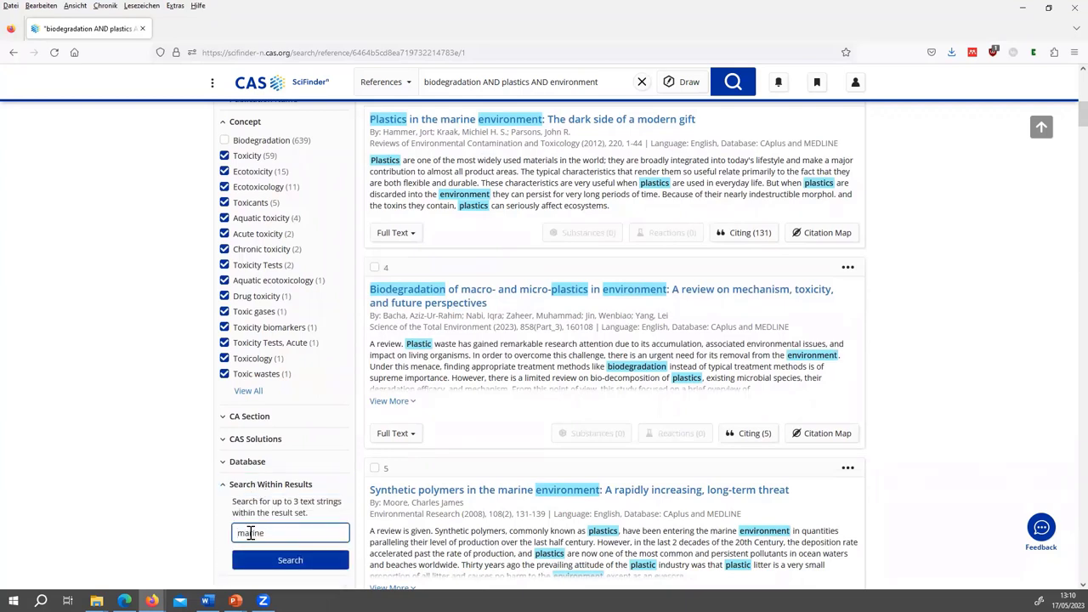
pyautogui.write('OR aquatic')
pyautogui.click(290, 561)
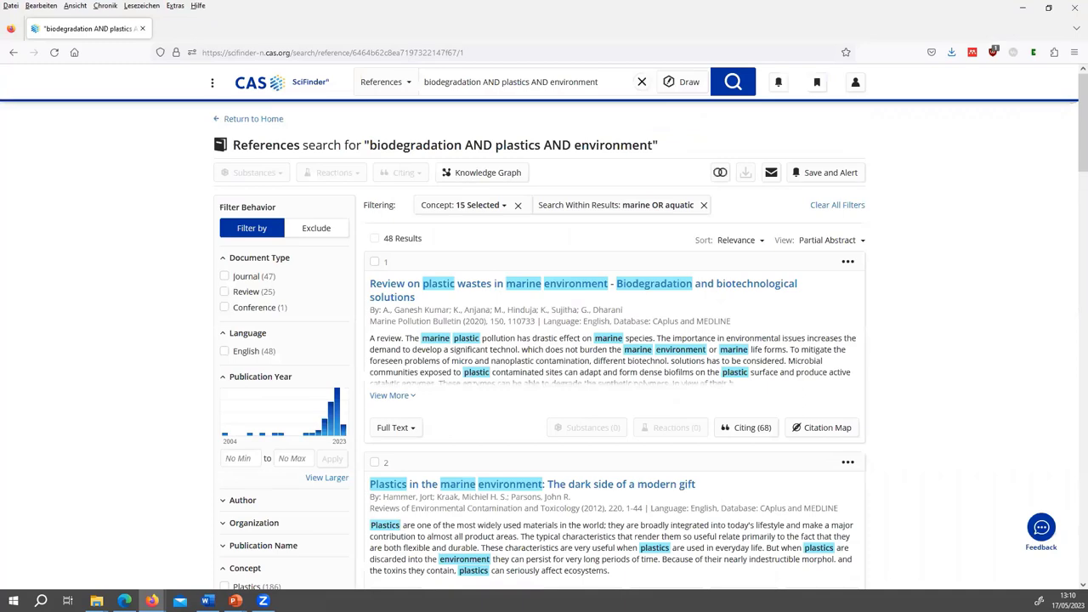
# Browse the narrowed references and open the sixth one, on occurrence, impact, toxicity and degradation methods of microplastics.
pyautogui.scroll(-2, 451, 476)
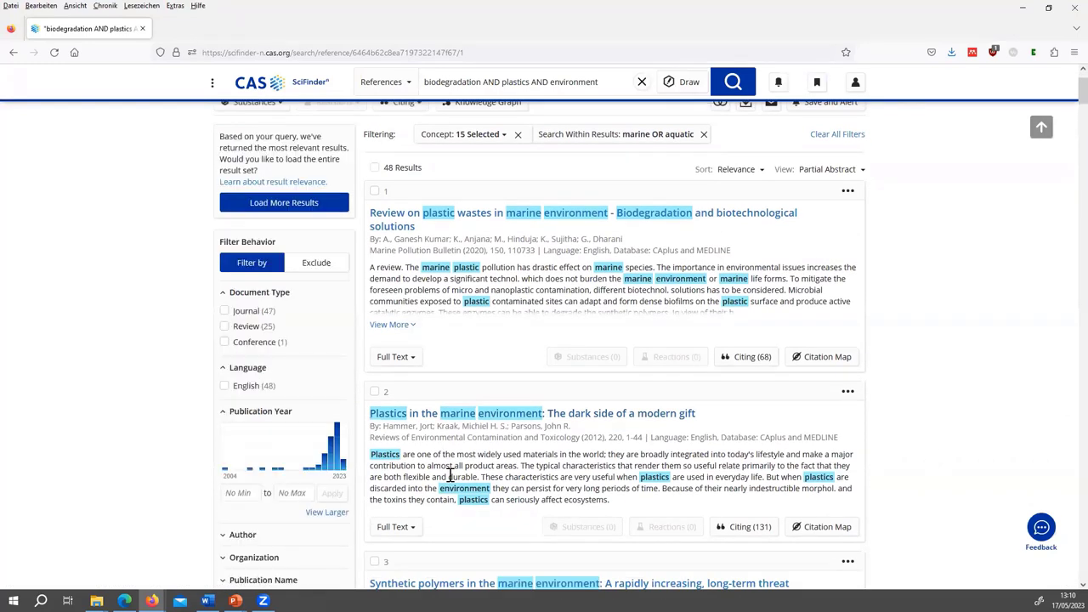
pyautogui.scroll(2, 451, 477)
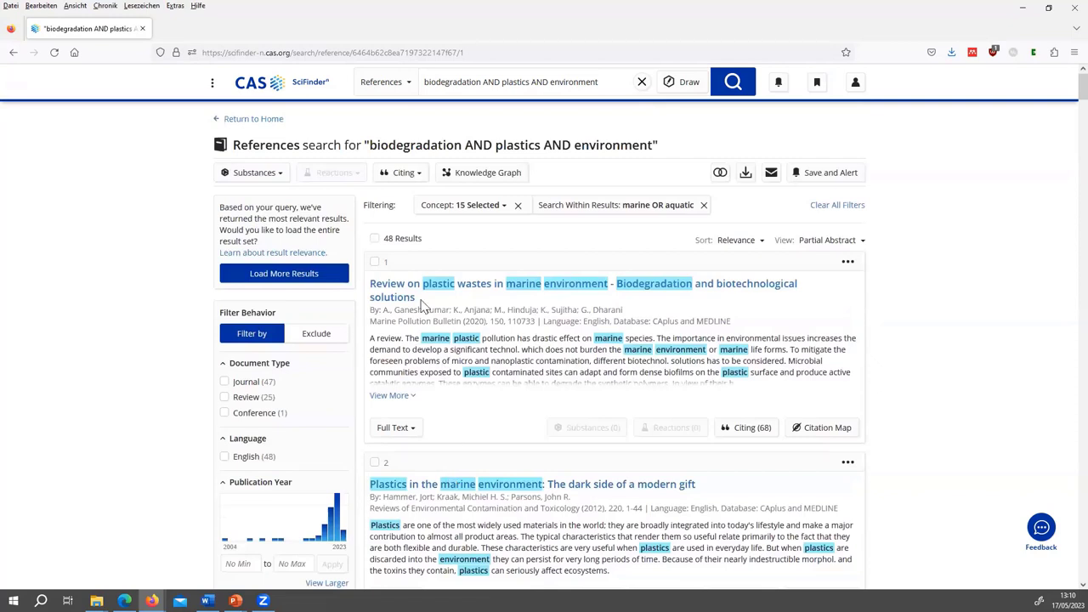
pyautogui.scroll(-1, 500, 451)
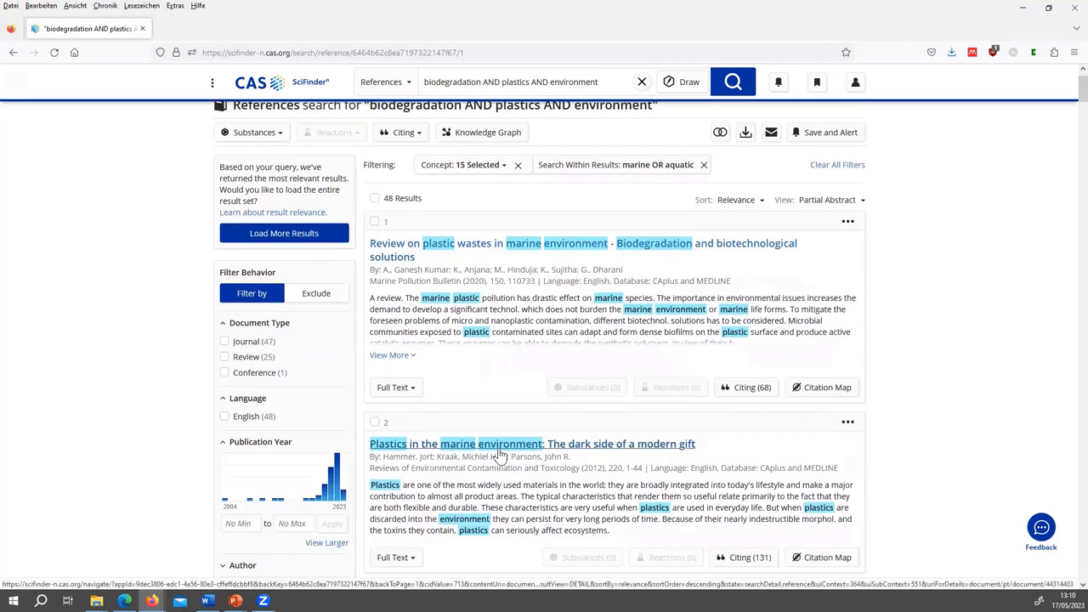
pyautogui.scroll(-6, 500, 455)
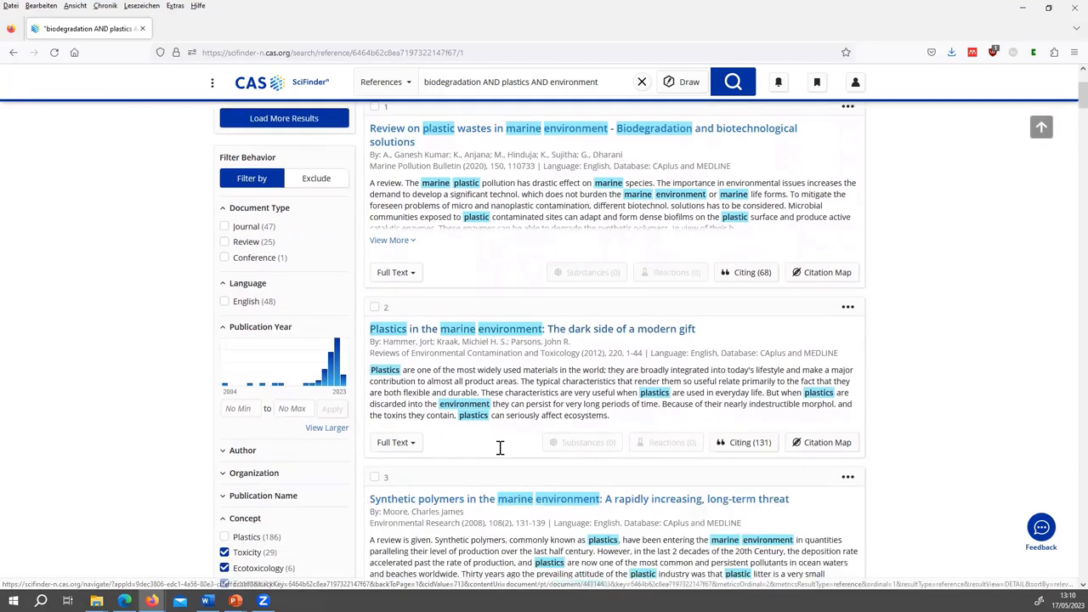
pyautogui.scroll(-5, 502, 455)
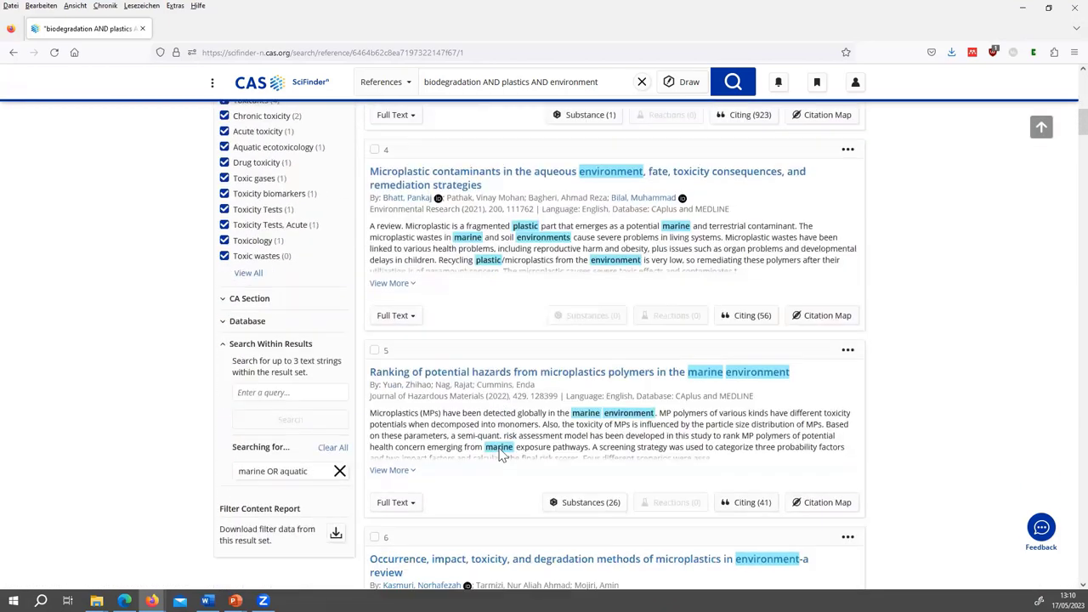
pyautogui.scroll(-1, 502, 455)
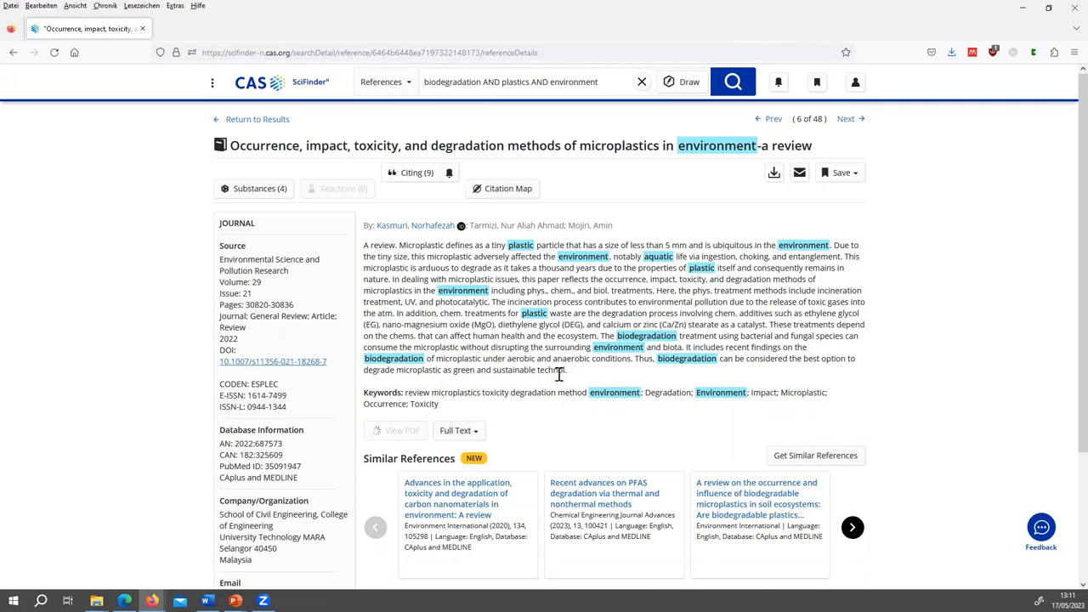
# Expand the Concepts section of the microplastics review and examine its indexed concepts.
pyautogui.scroll(-4, 558, 374)
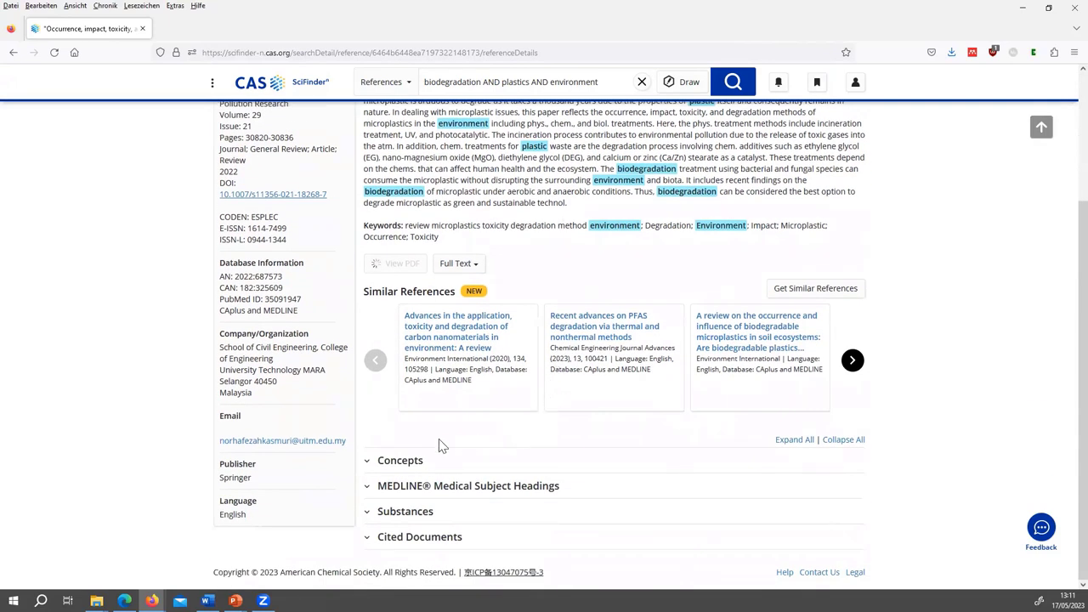
pyautogui.click(367, 462)
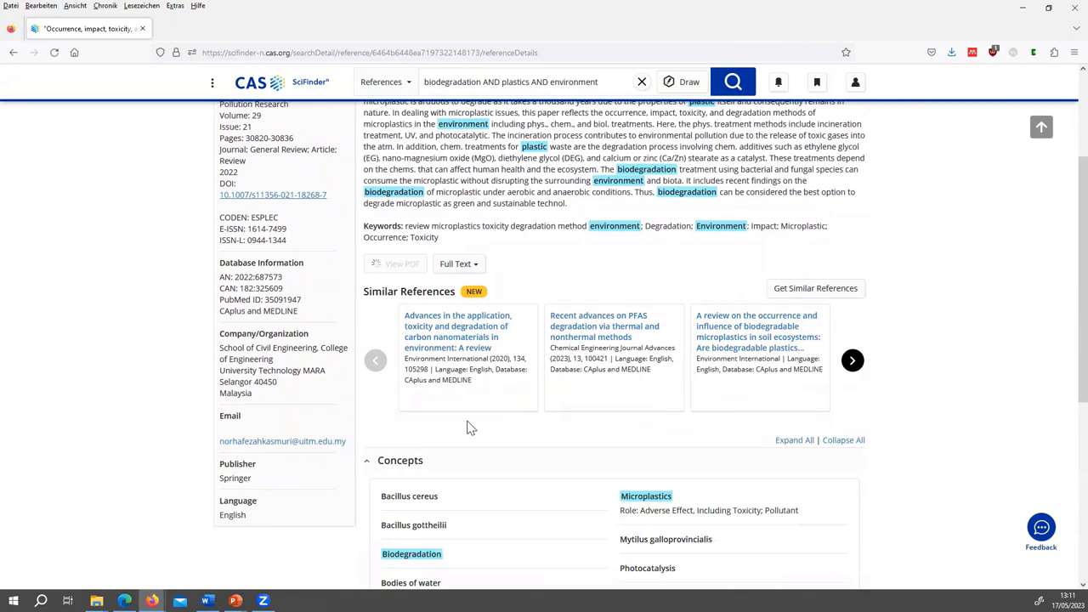
pyautogui.scroll(-1, 507, 443)
pyautogui.scroll(-3, 505, 442)
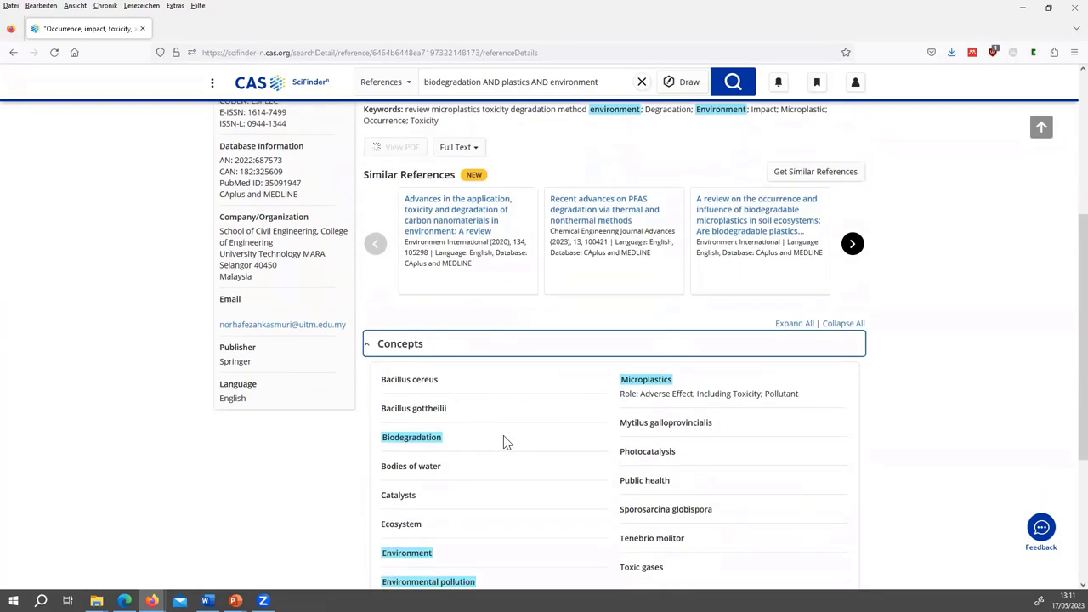
pyautogui.scroll(-1, 513, 505)
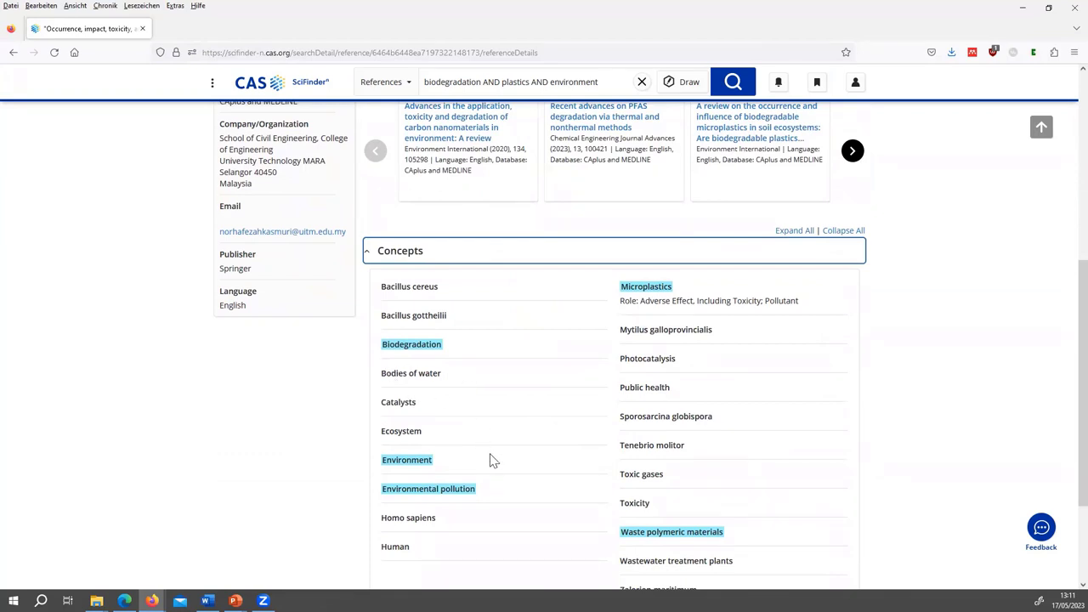
pyautogui.scroll(-3, 491, 460)
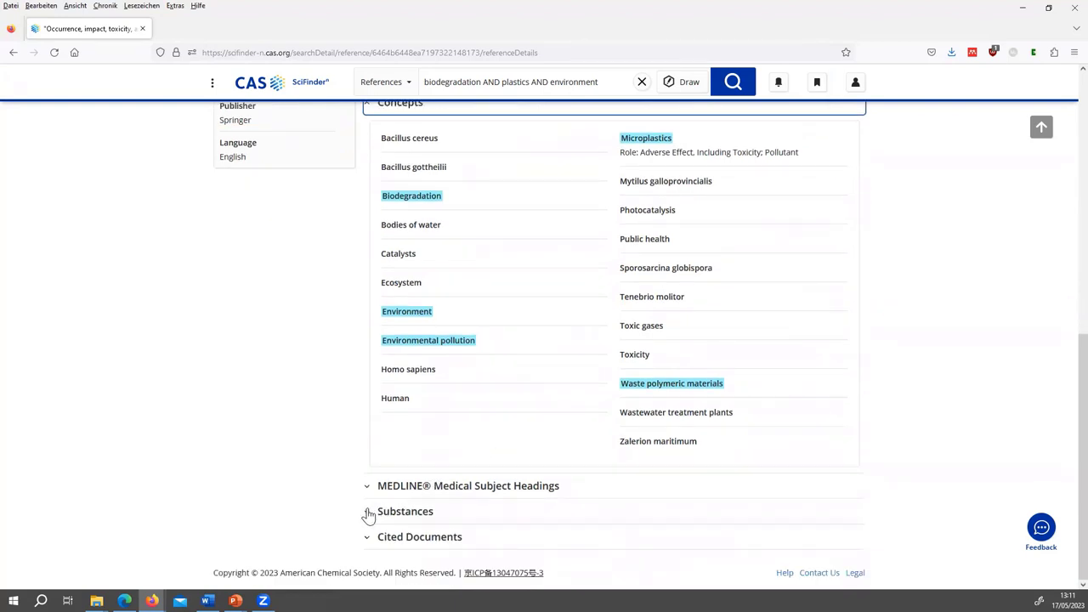
# Expand the Substances section of the reference and open the enlarged structure of ethylene glycol.
pyautogui.click(368, 513)
pyautogui.scroll(-4, 368, 514)
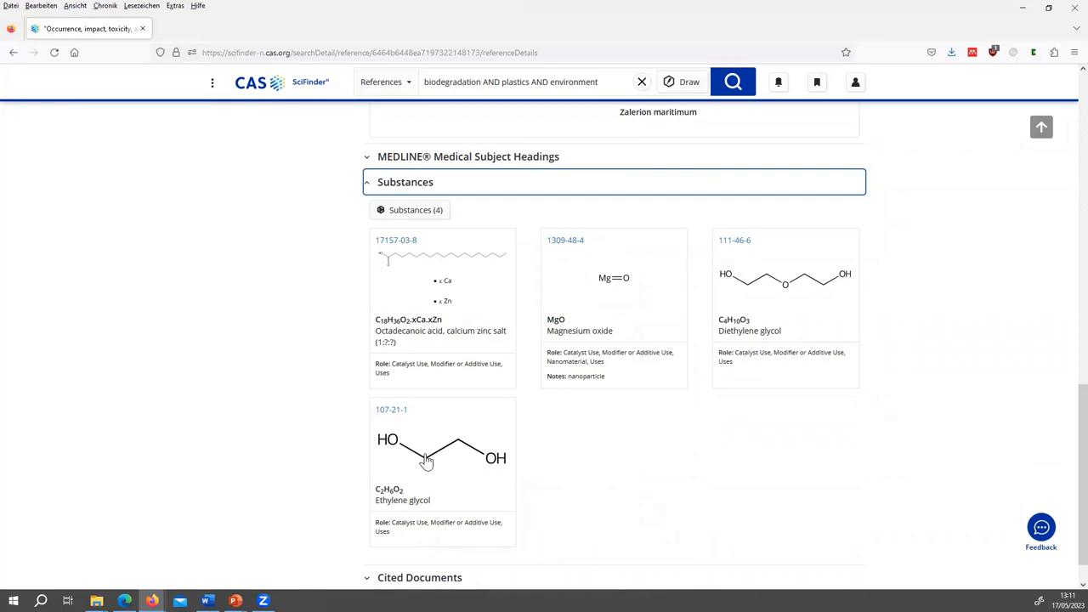
pyautogui.click(426, 460)
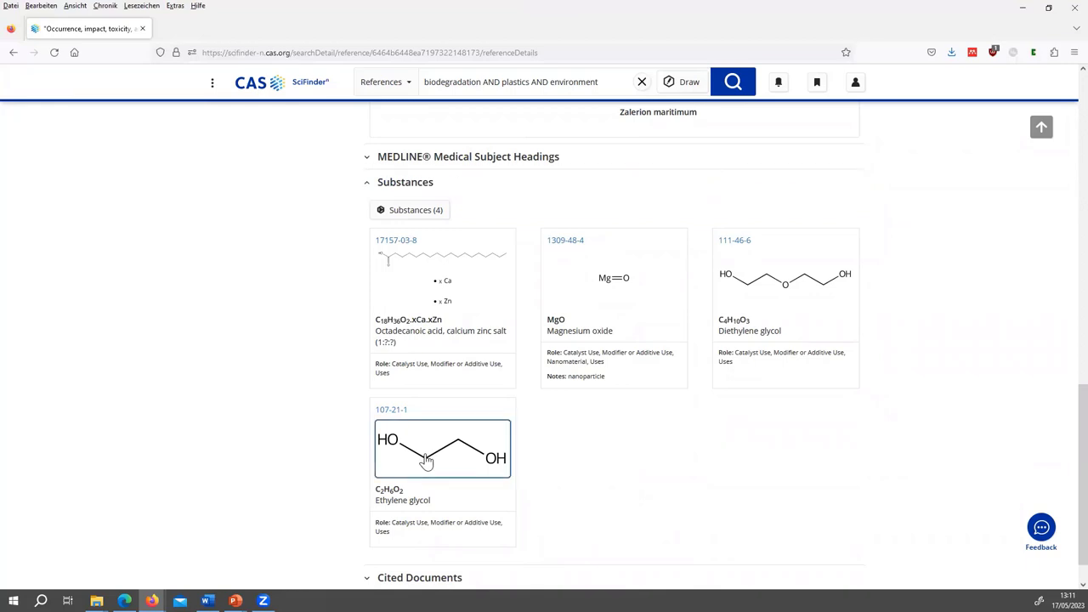
pyautogui.click(428, 460)
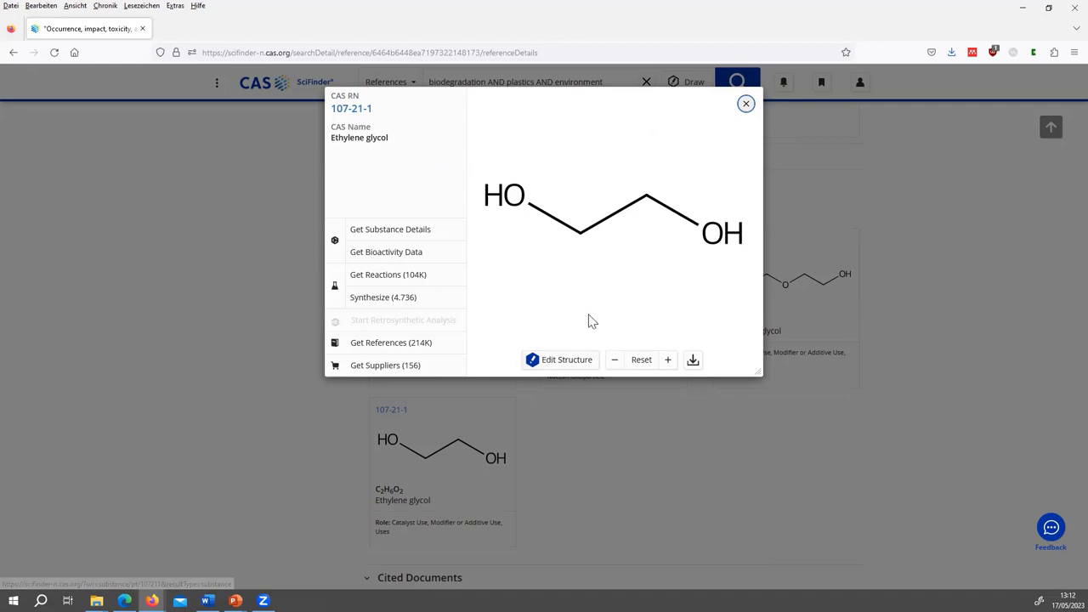
# Edit the ethylene glycol structure by adding an OH group to one of its carbons, and accept it as the structure query.
pyautogui.click(563, 360)
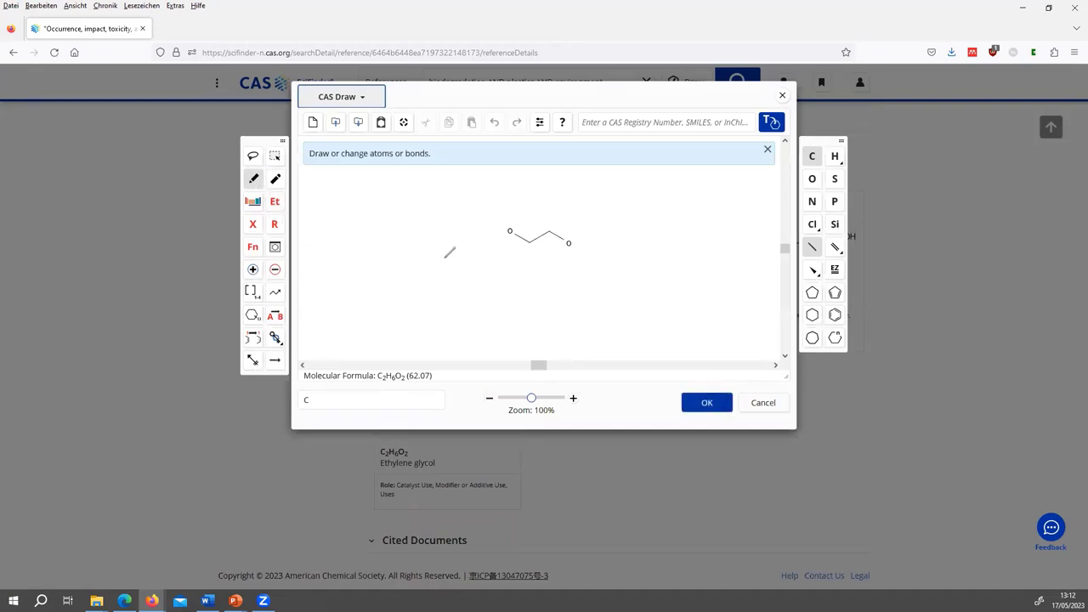
pyautogui.moveTo(528, 241); pyautogui.dragTo(530, 264)
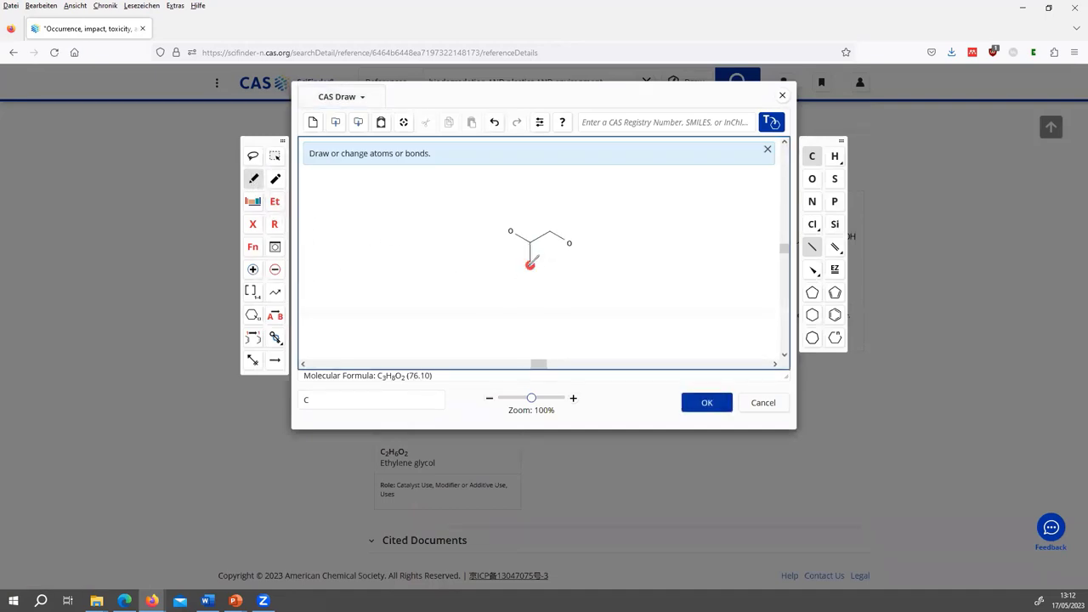
pyautogui.click(276, 202)
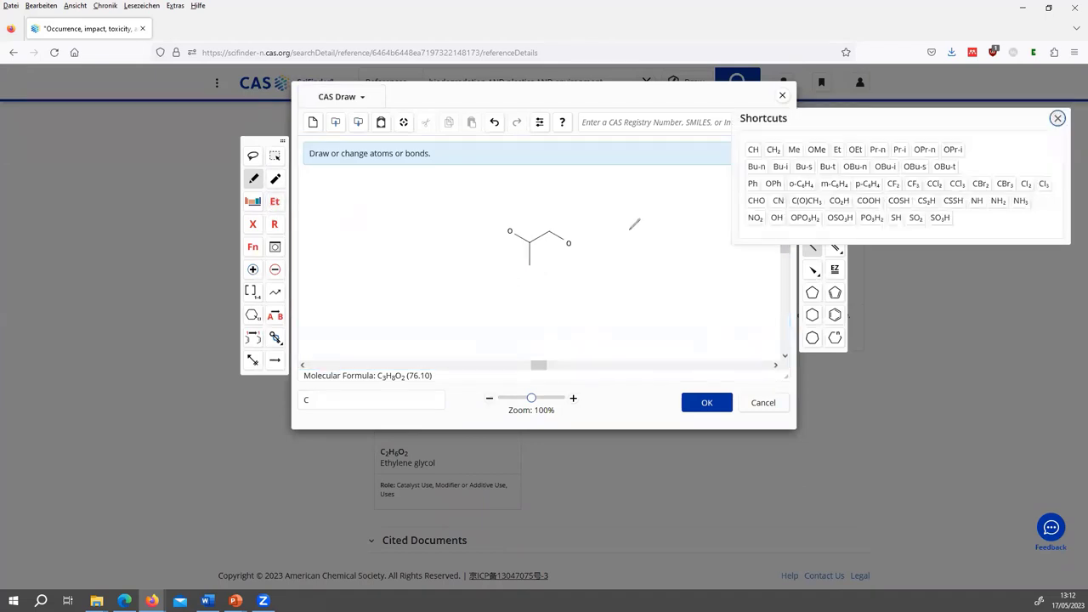
pyautogui.click(776, 219)
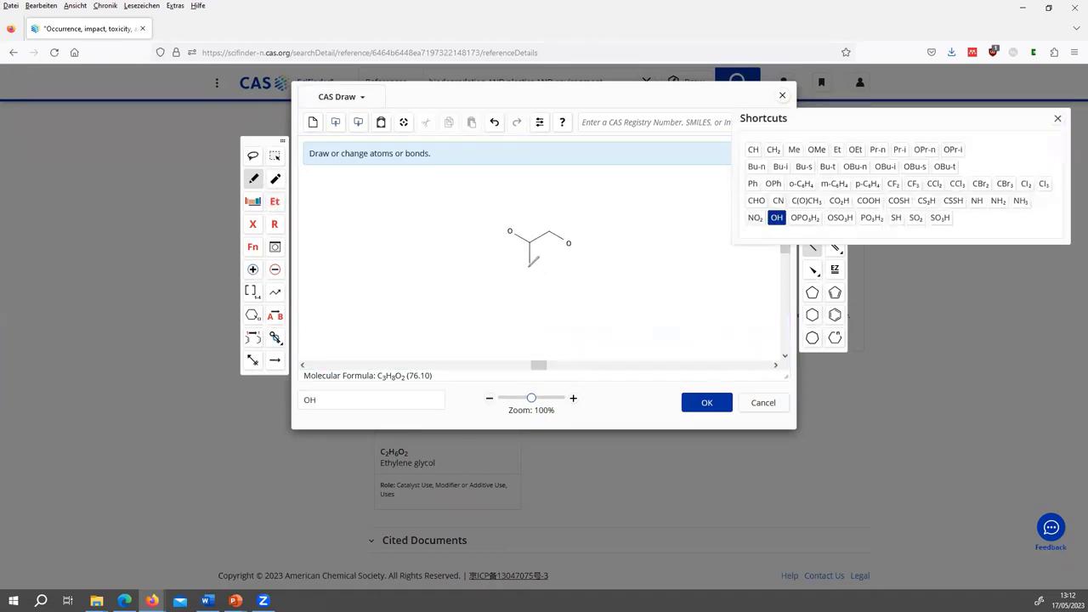
pyautogui.click(530, 264)
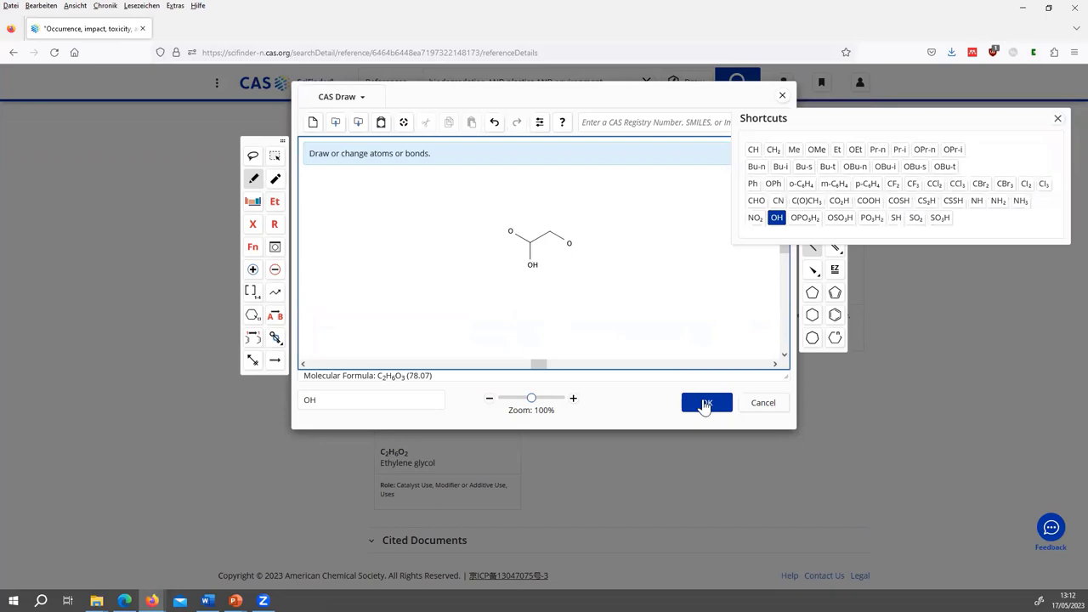
pyautogui.click(705, 405)
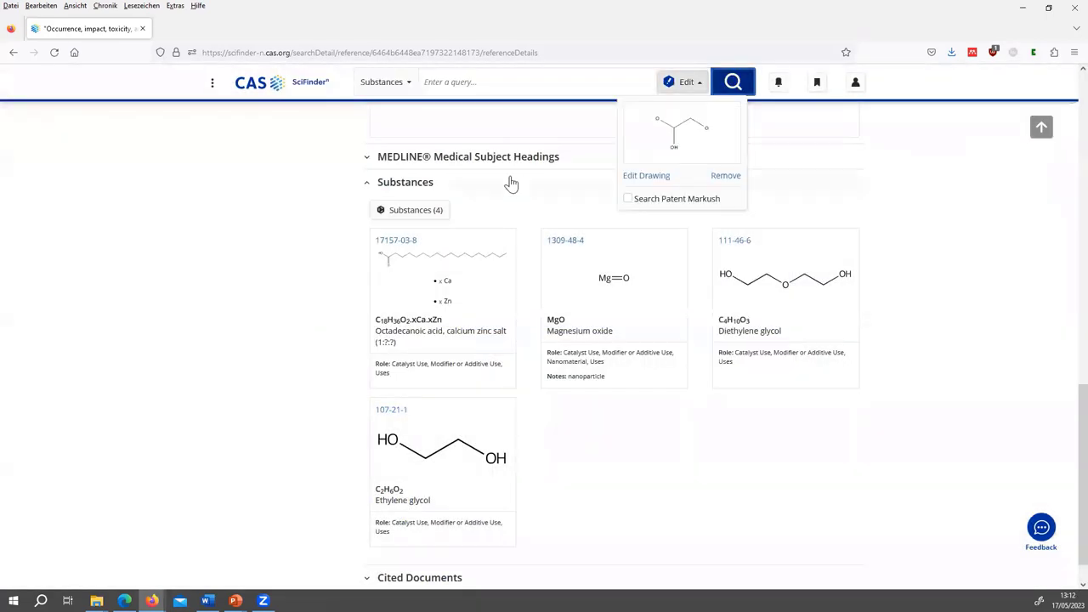
# Return to the results list and select references 4, 5 and 6.
pyautogui.scroll(15, 272, 216)
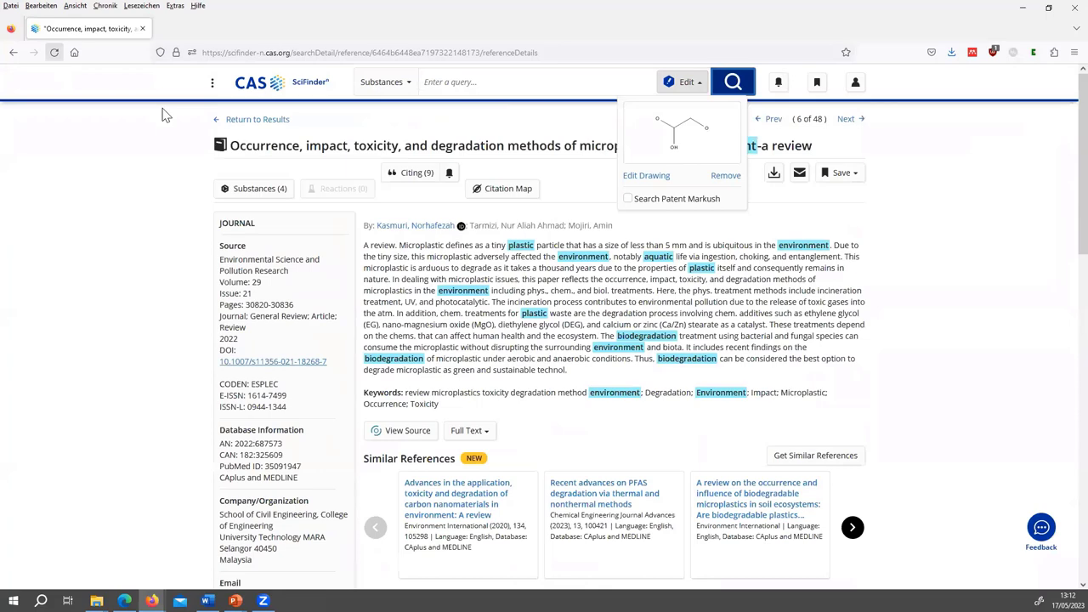
pyautogui.click(238, 119)
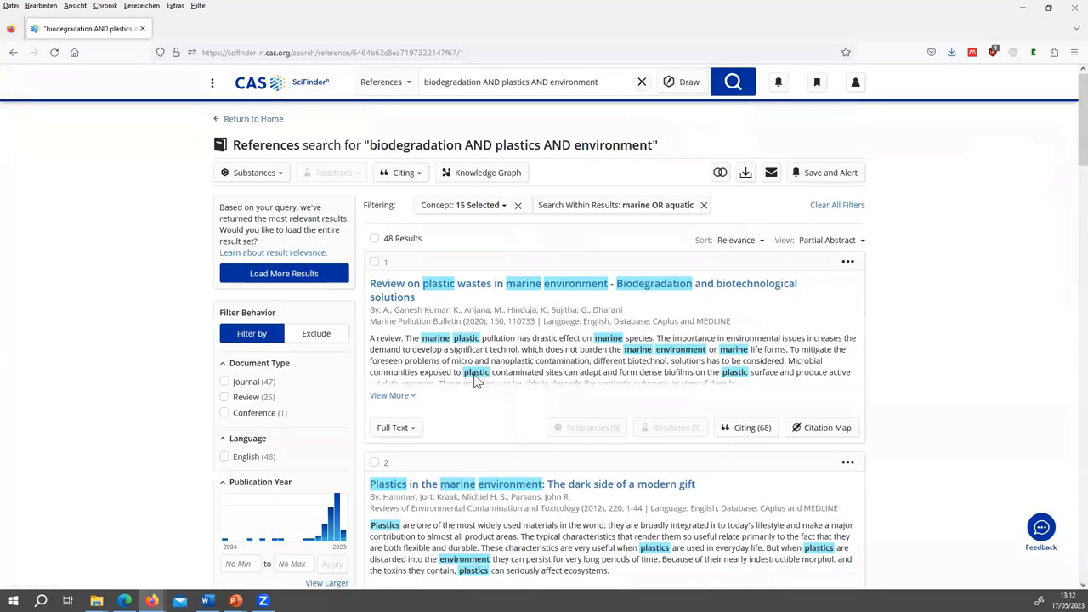
pyautogui.scroll(-7, 510, 340)
pyautogui.scroll(-6, 441, 289)
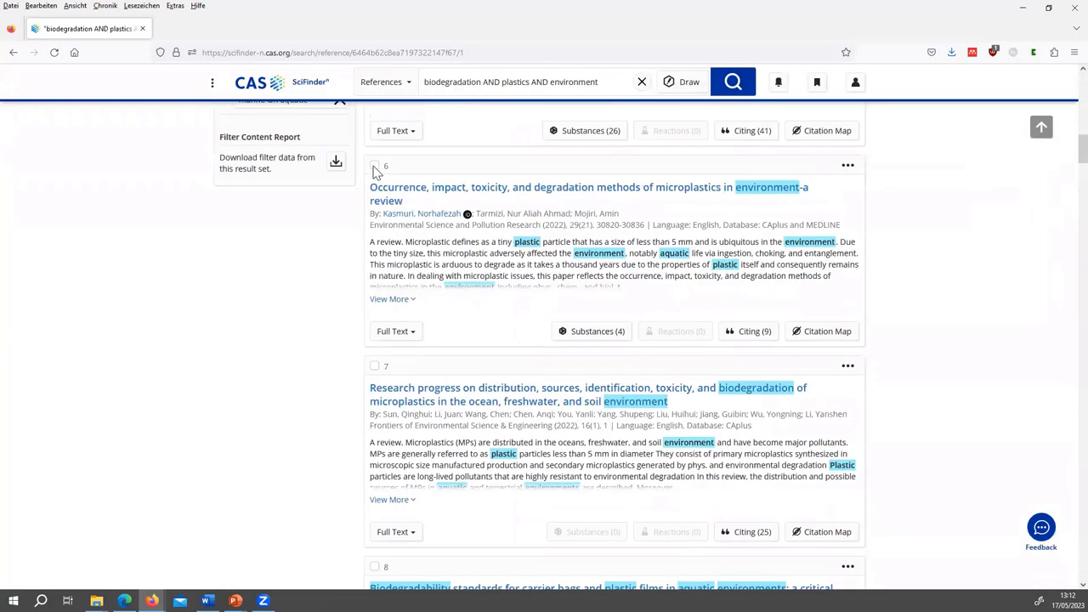
pyautogui.click(374, 167)
pyautogui.scroll(2, 381, 213)
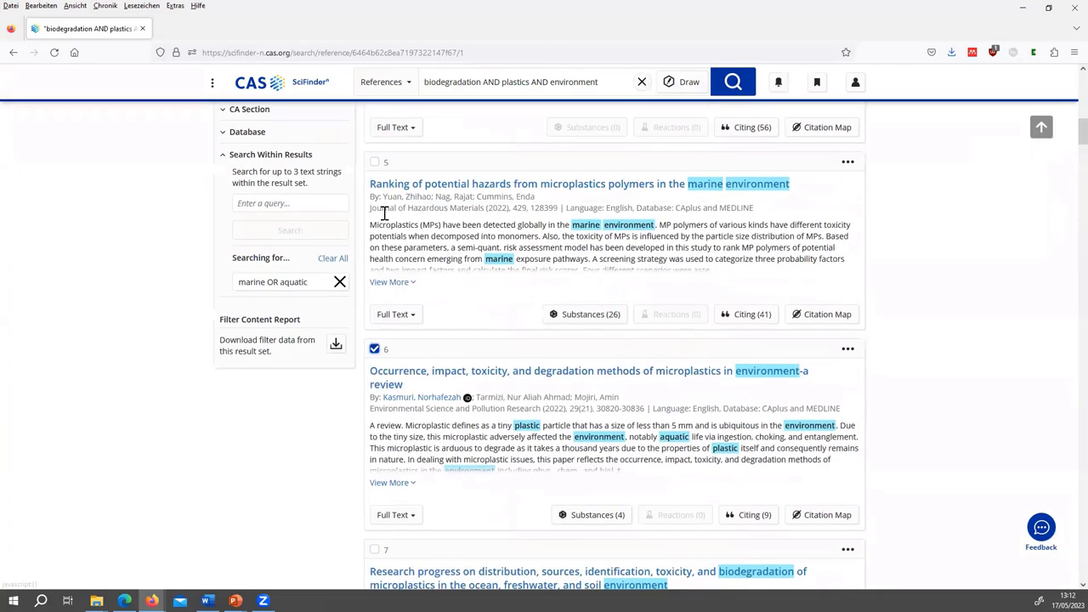
pyautogui.click(374, 163)
pyautogui.scroll(2, 378, 171)
pyautogui.click(375, 124)
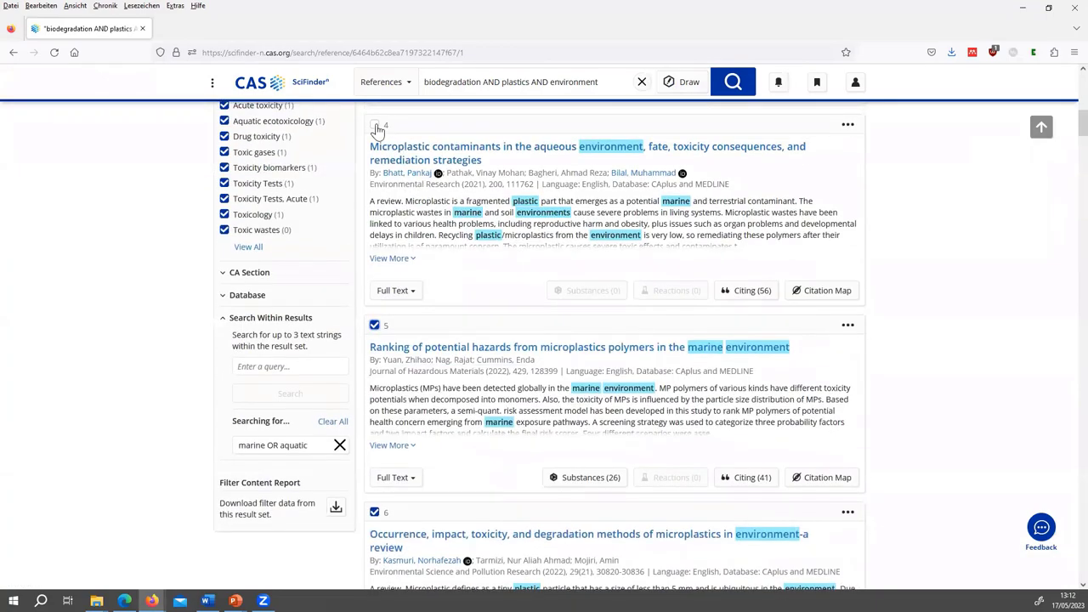
# Check the file types offered for downloading the selected references, cancel the download, and show the options for sharing the results.
pyautogui.scroll(5, 526, 242)
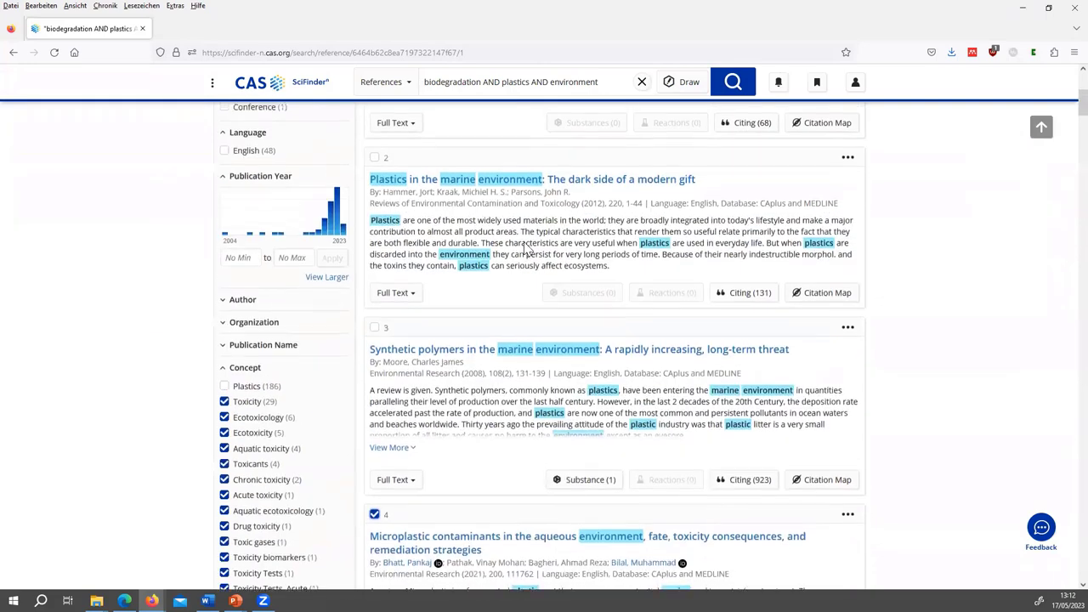
pyautogui.scroll(5, 525, 243)
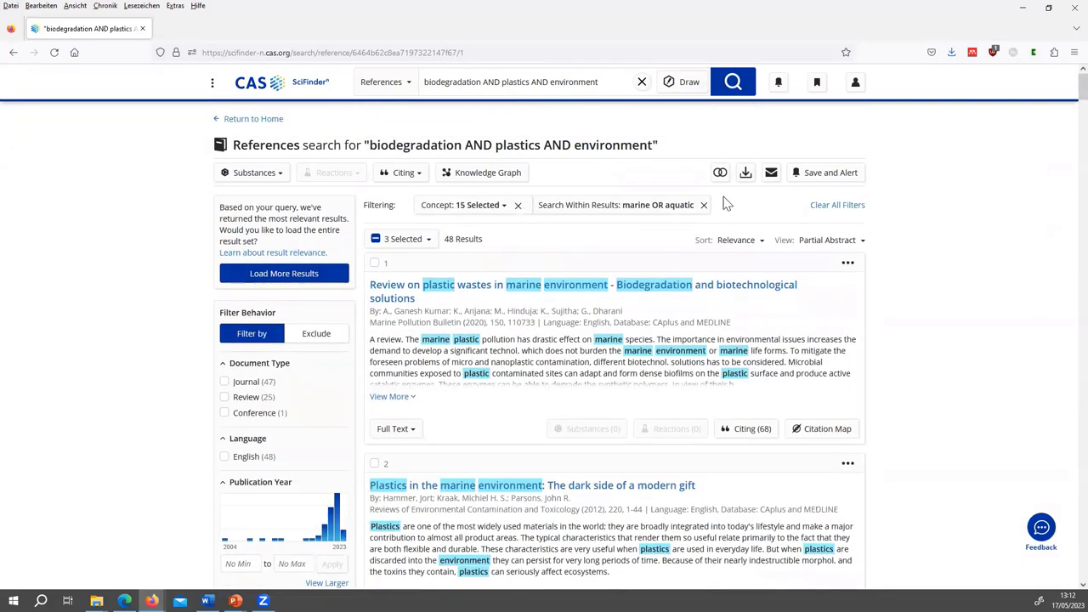
pyautogui.click(745, 175)
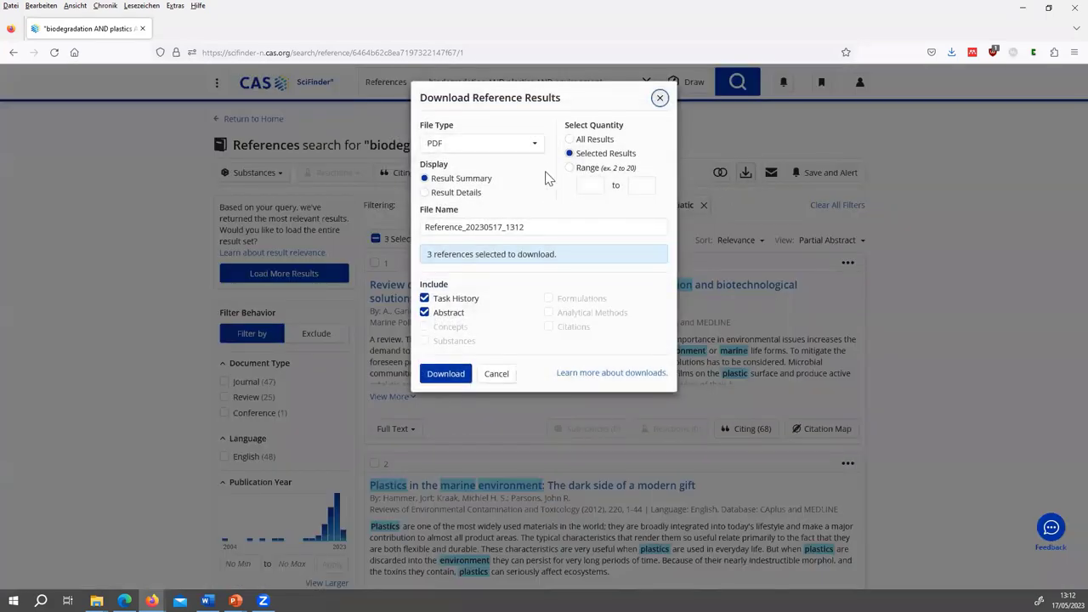
pyautogui.click(536, 144)
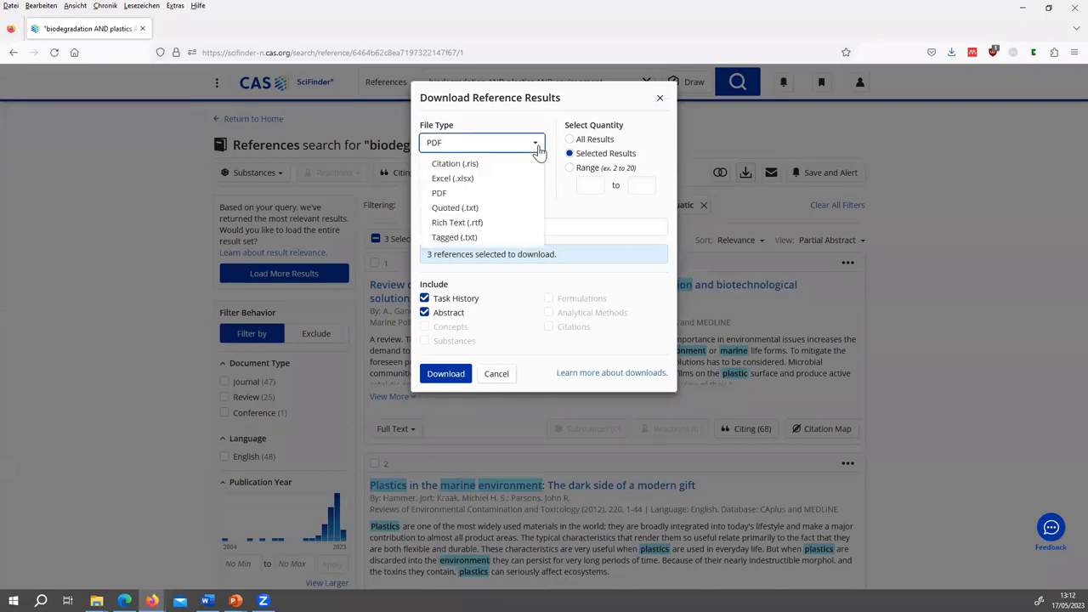
pyautogui.click(497, 375)
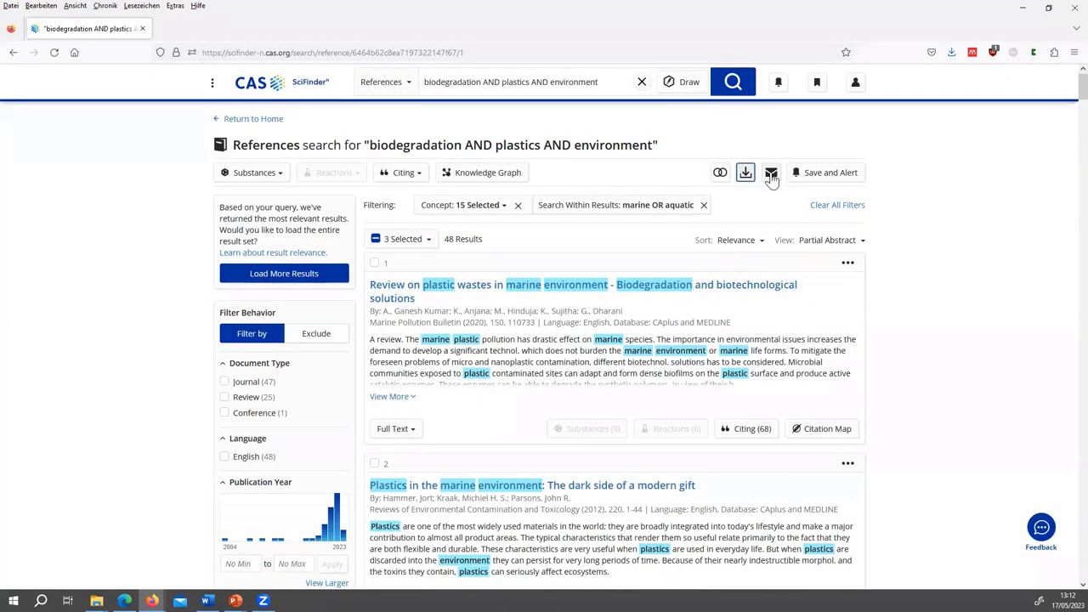
pyautogui.click(771, 174)
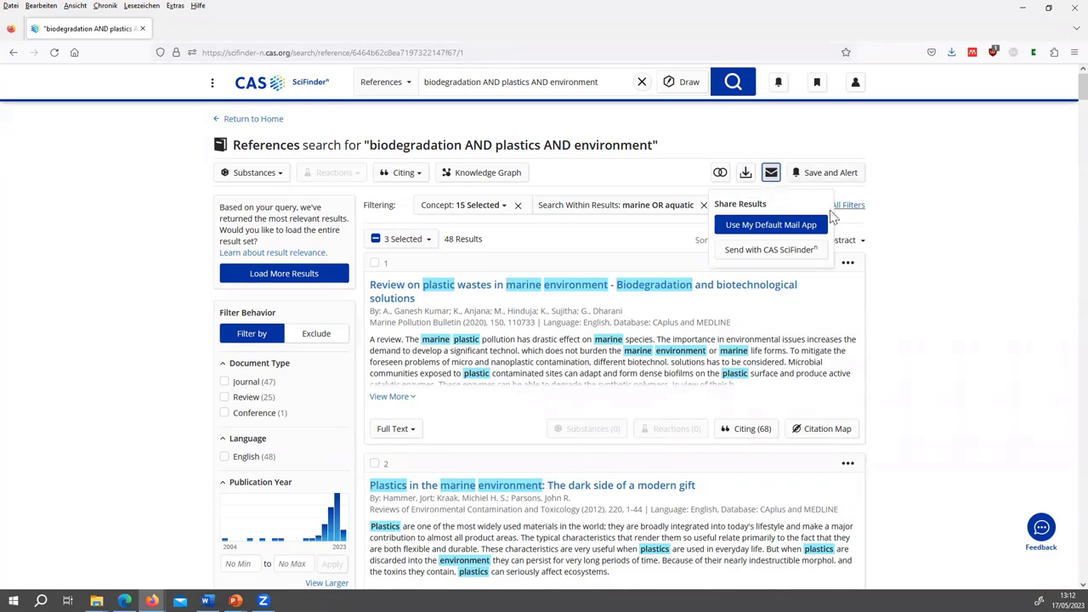
# Save the selected answers as "plastic biodegradation" with the existing "plastic biodegradation" tag and a weekly alert.
pyautogui.click(810, 173)
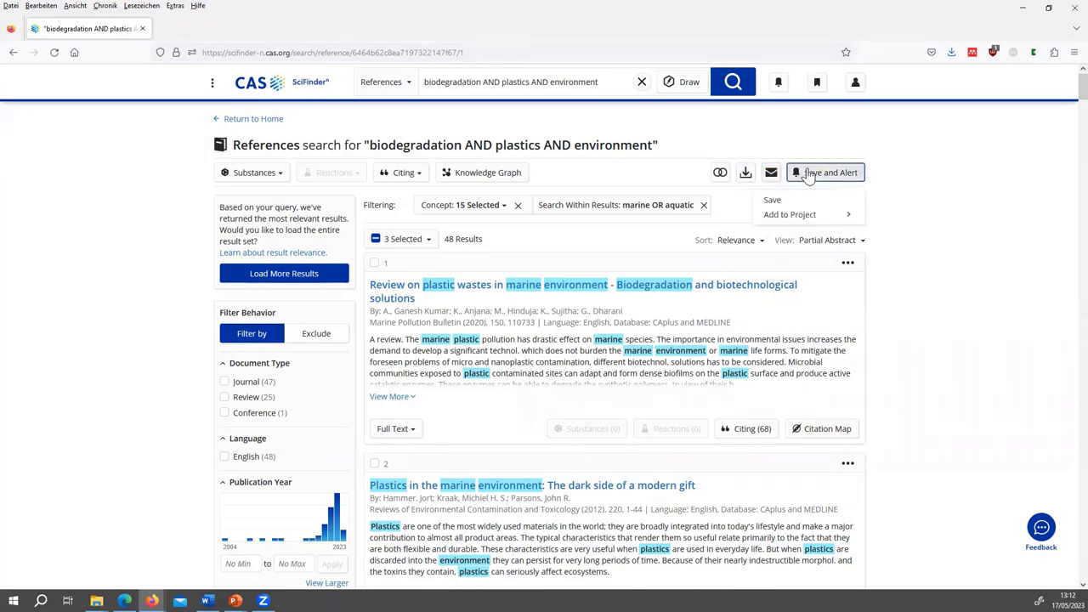
pyautogui.click(778, 202)
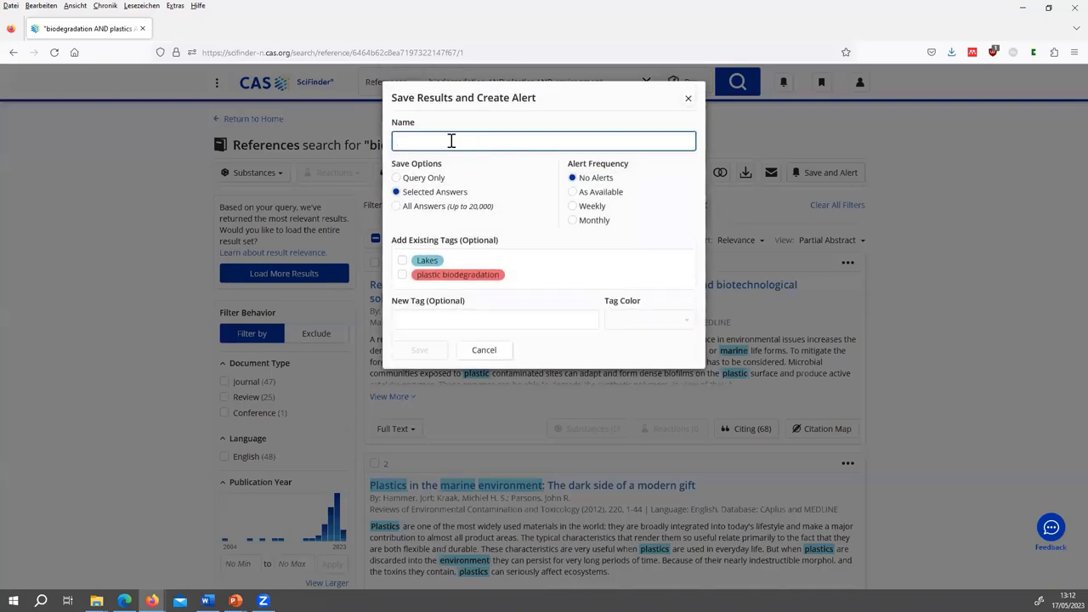
pyautogui.write('plastic biodegradation')
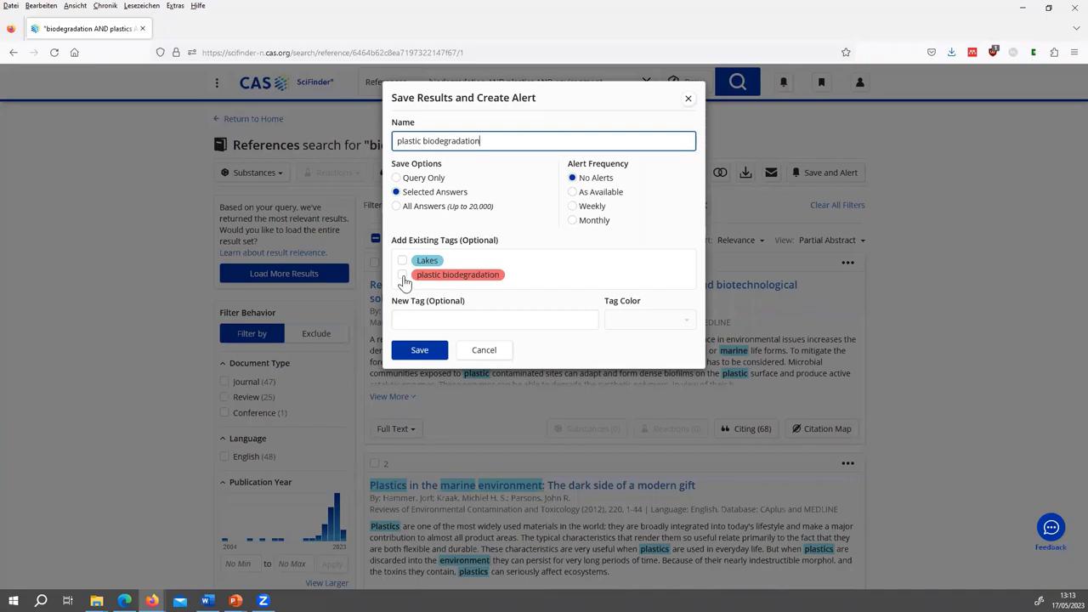
pyautogui.click(403, 278)
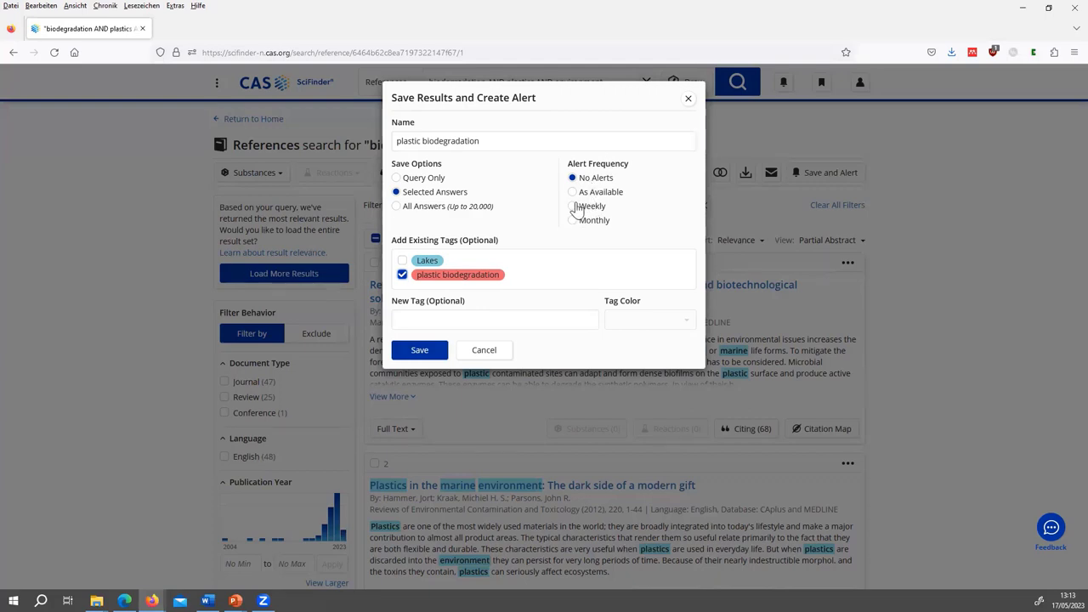
pyautogui.click(572, 207)
pyautogui.click(420, 356)
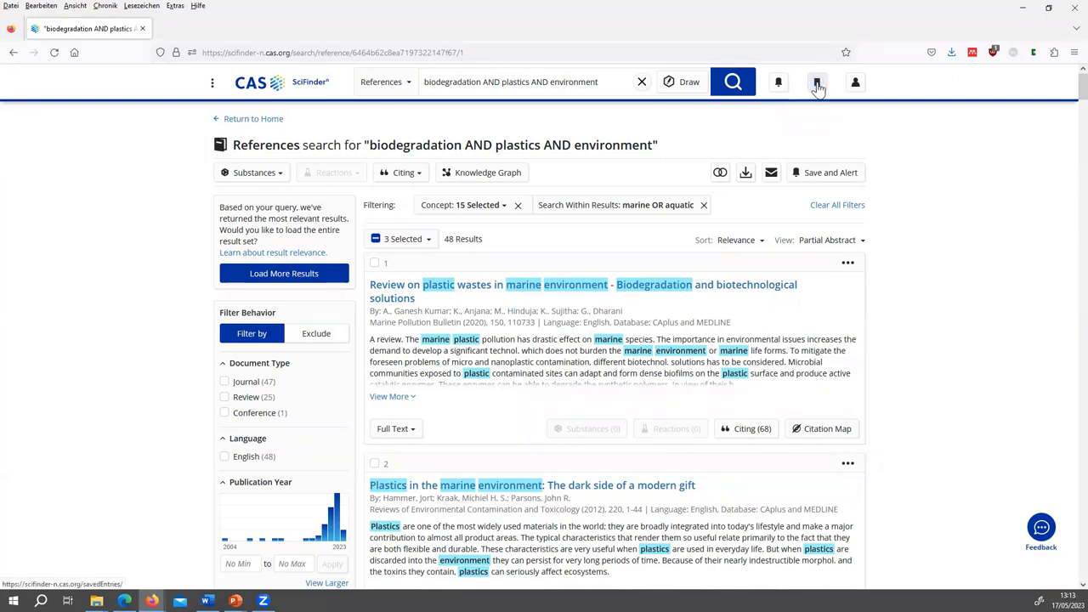
# Open the saved items and look through the saved searches with their tags and alerts.
pyautogui.click(817, 84)
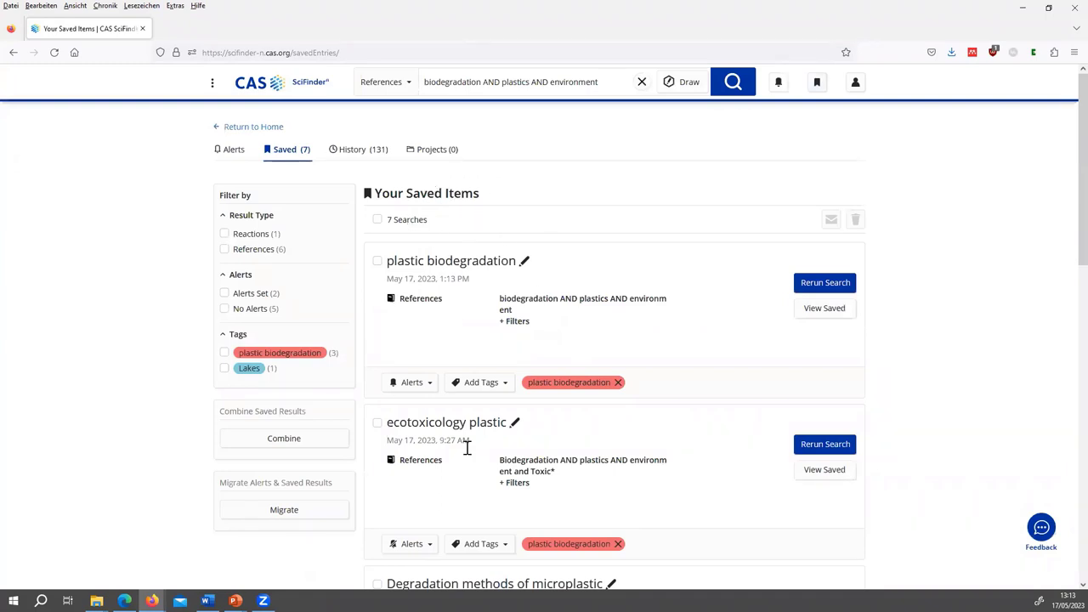
pyautogui.scroll(-3, 649, 415)
pyautogui.scroll(3, 652, 416)
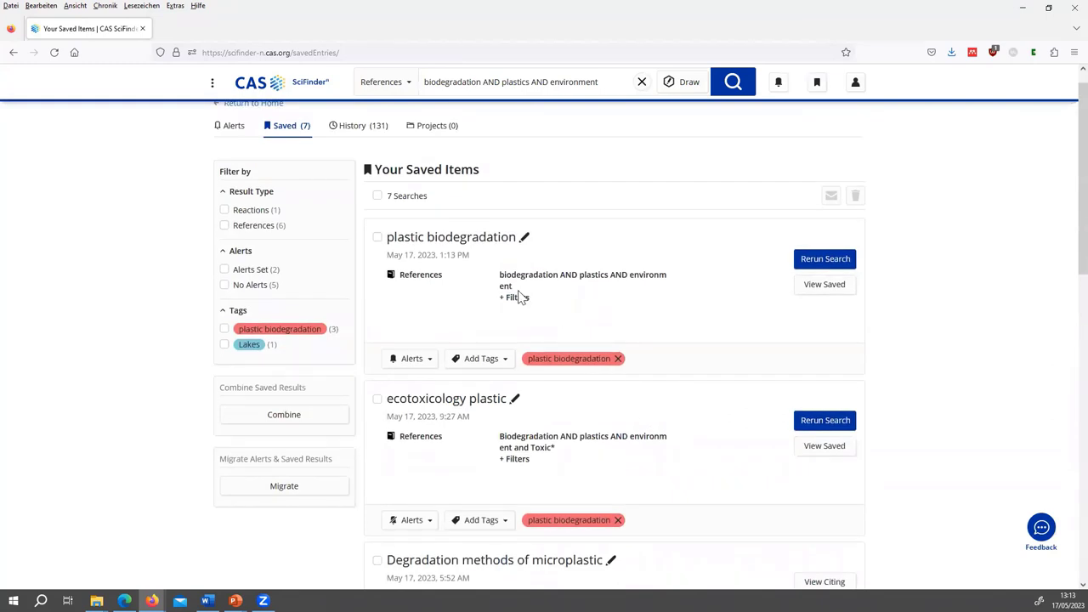
pyautogui.scroll(-3, 607, 435)
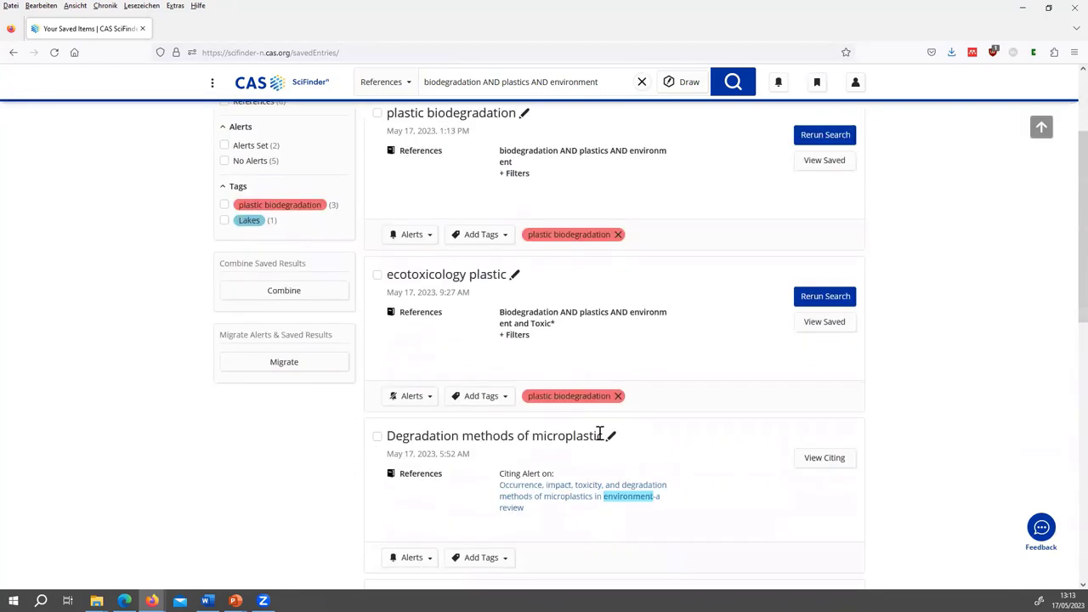
pyautogui.scroll(3, 643, 366)
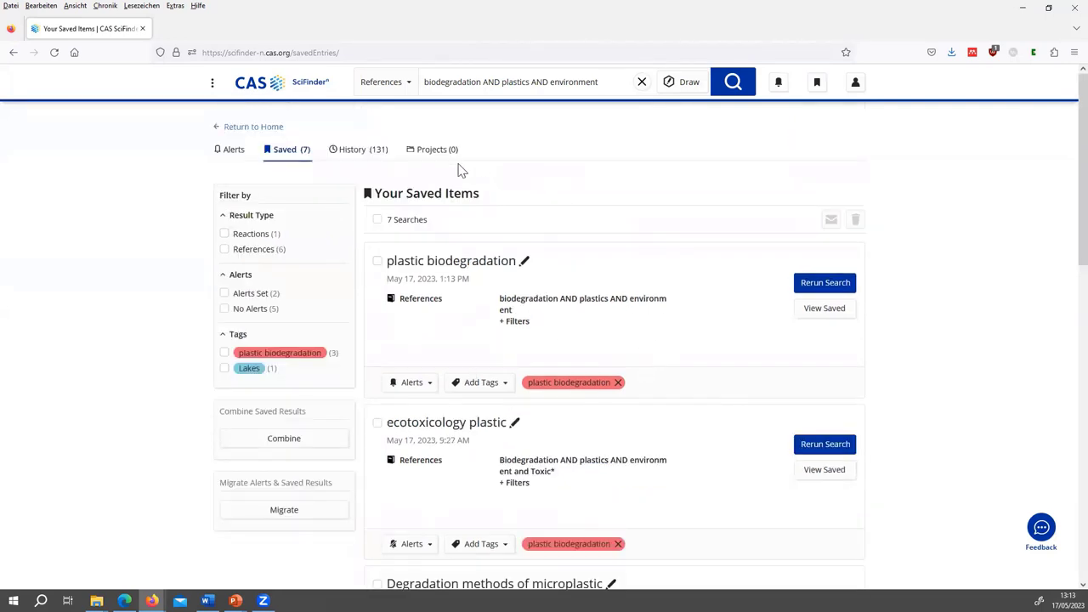
# View the search history, and return to the filtered reference results.
pyautogui.click(354, 158)
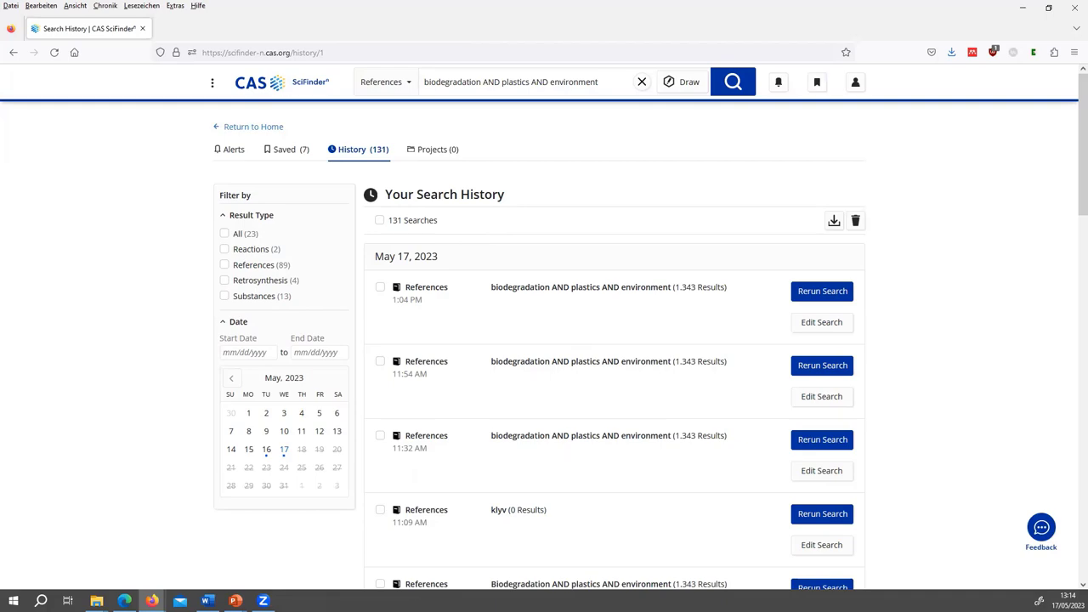
pyautogui.click(15, 54)
pyautogui.click(14, 52)
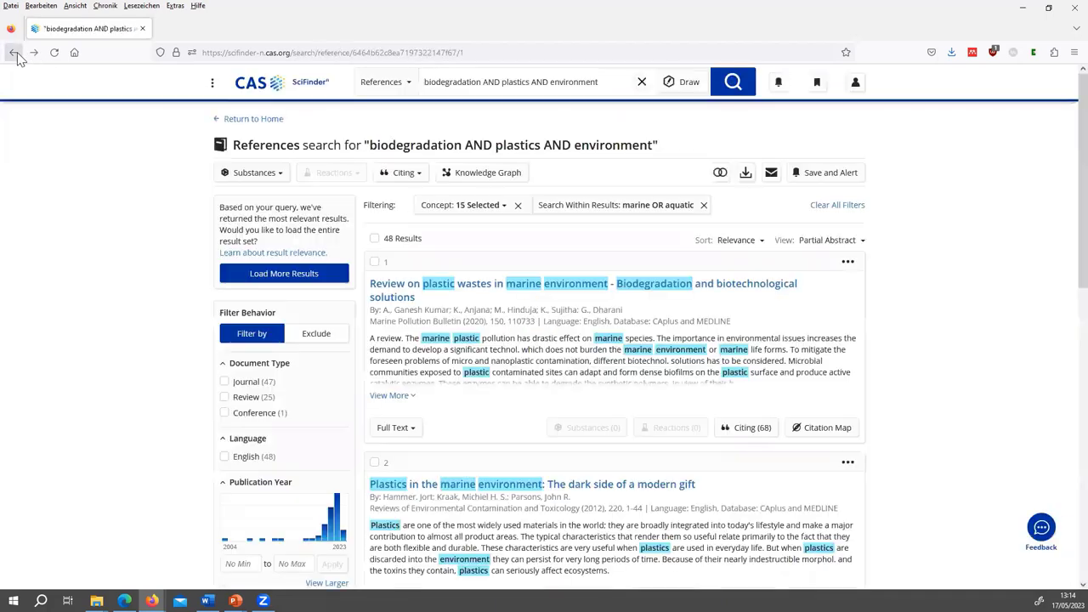
pyautogui.scroll(-14, 294, 470)
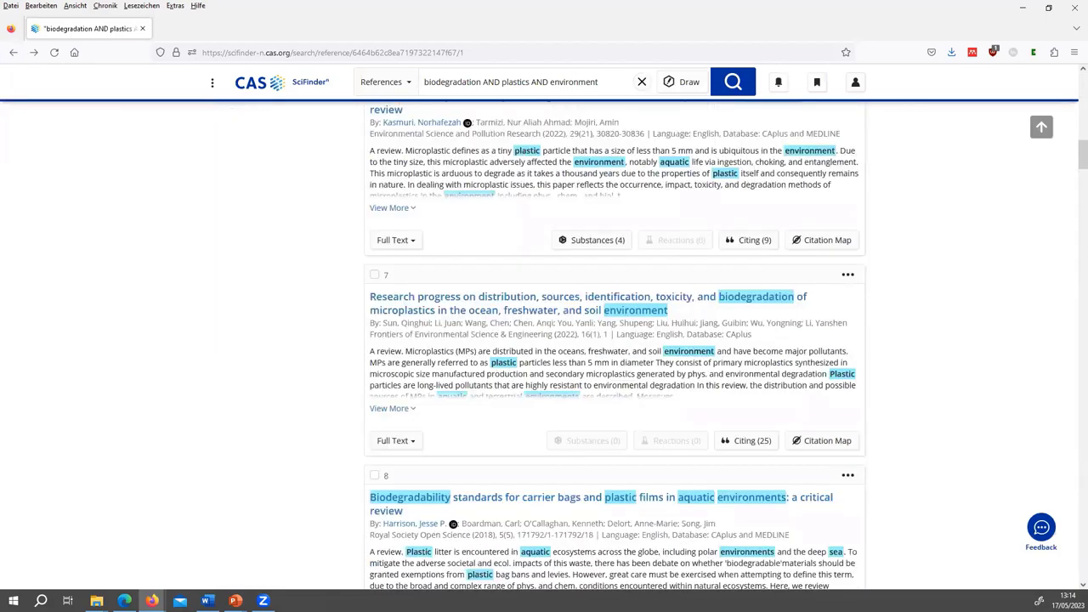
pyautogui.scroll(8, 462, 470)
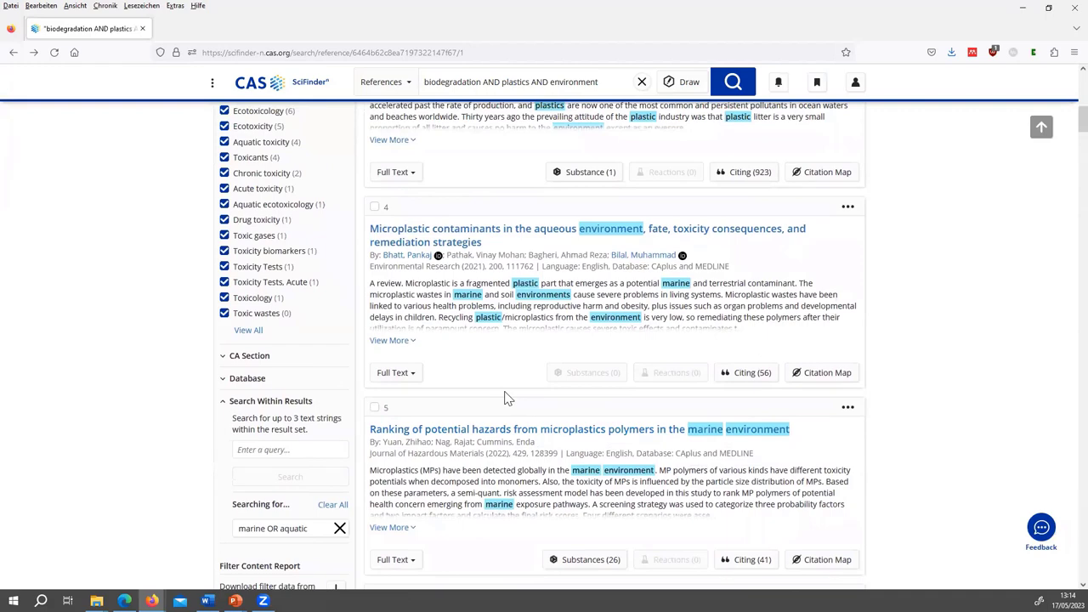
pyautogui.scroll(4, 507, 398)
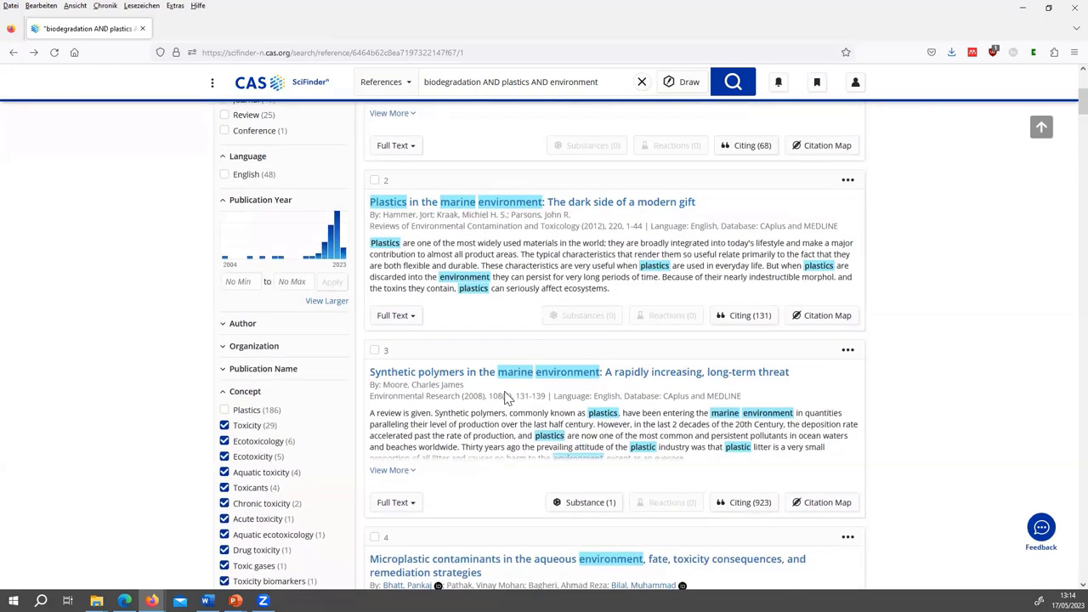
pyautogui.scroll(1, 505, 392)
pyautogui.scroll(1, 508, 398)
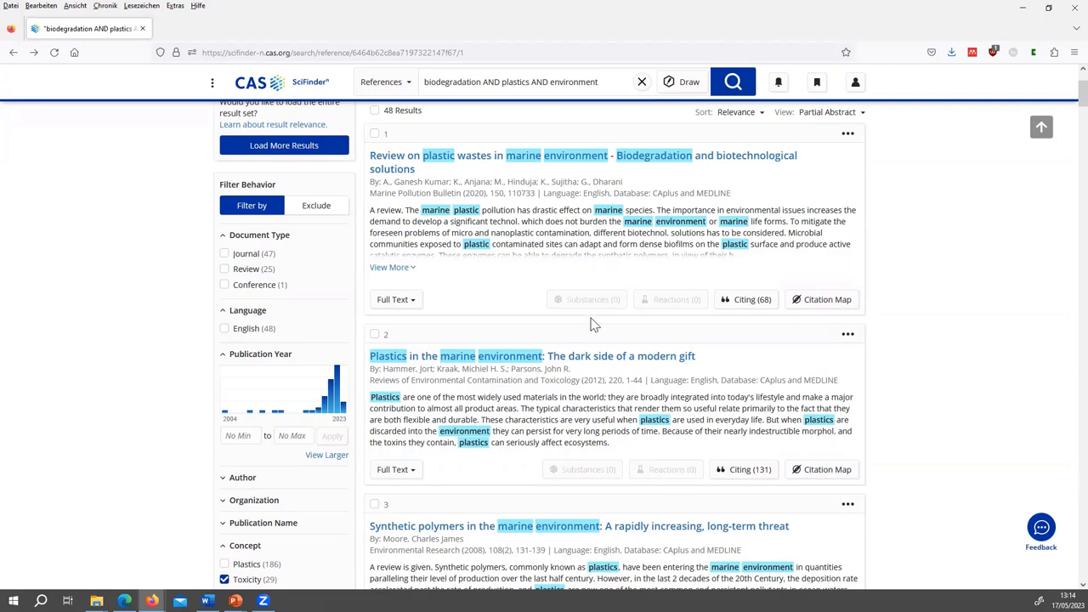
pyautogui.scroll(3, 590, 321)
pyautogui.scroll(-1, 597, 308)
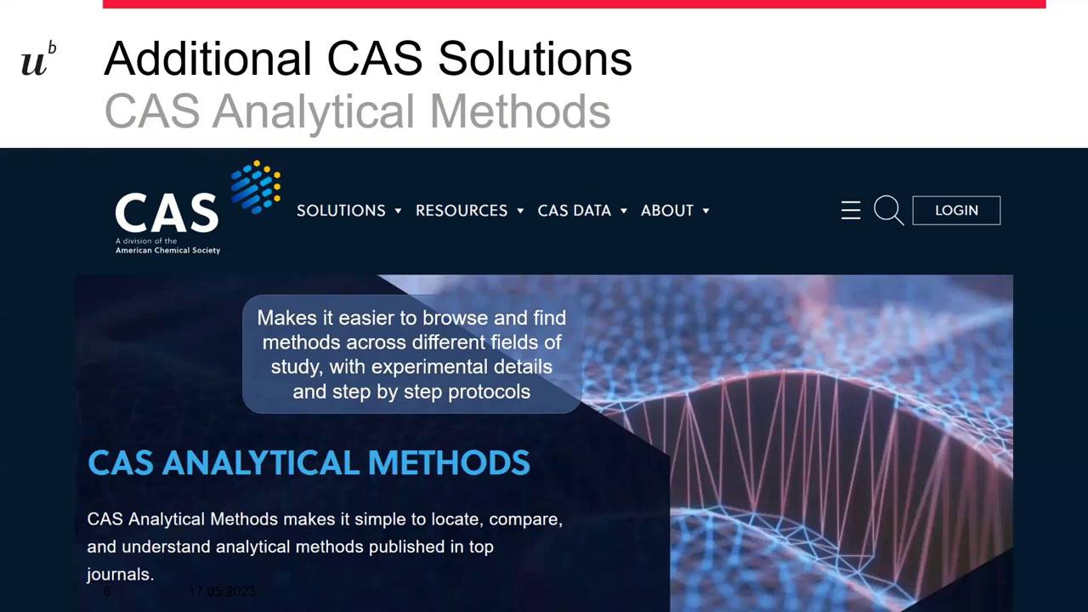
pyautogui.press('Right')
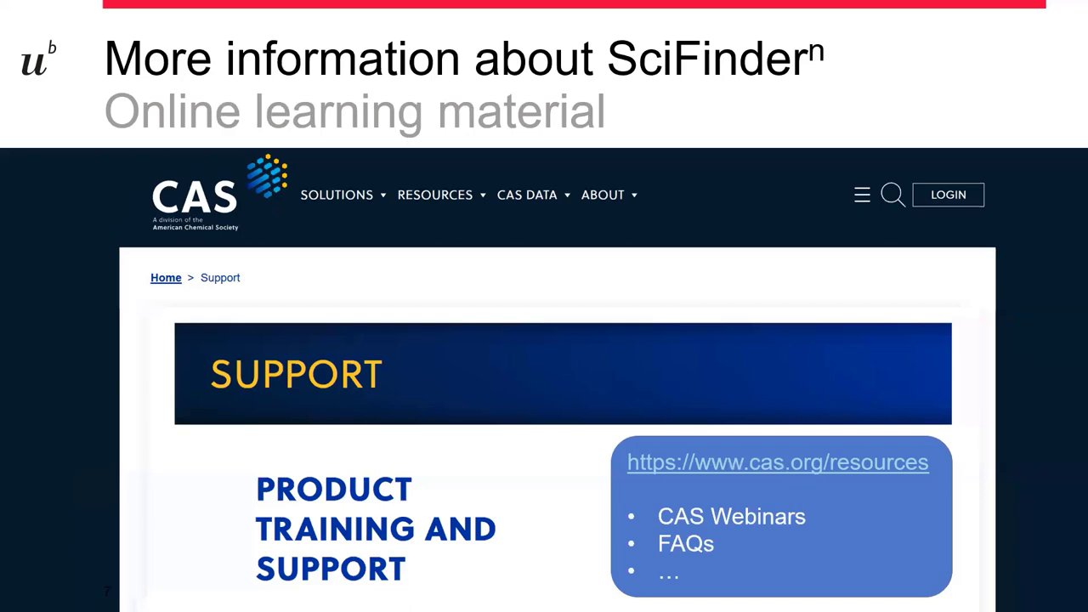